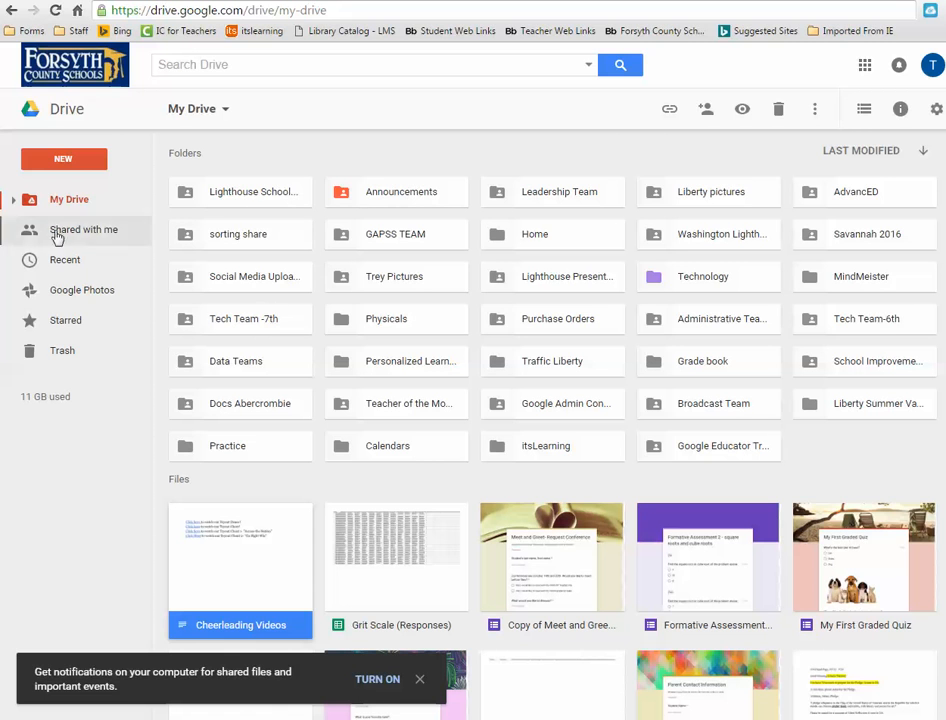
# Create a new Google Form from Drive and name it "Sample Form", using the same text as its title
pyautogui.click(80, 170)
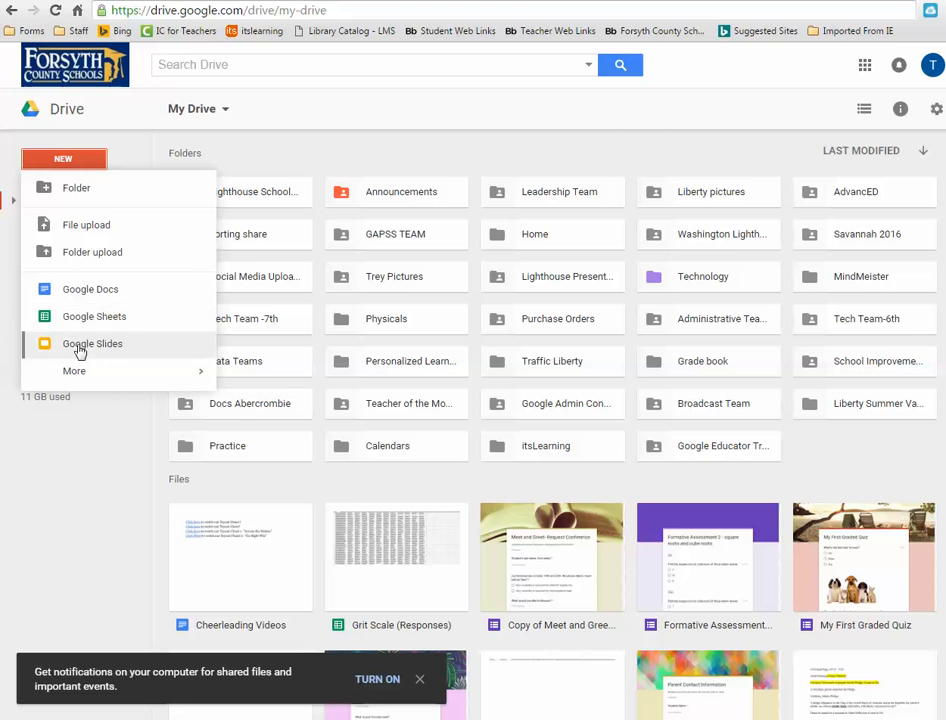
pyautogui.moveTo(75, 373)
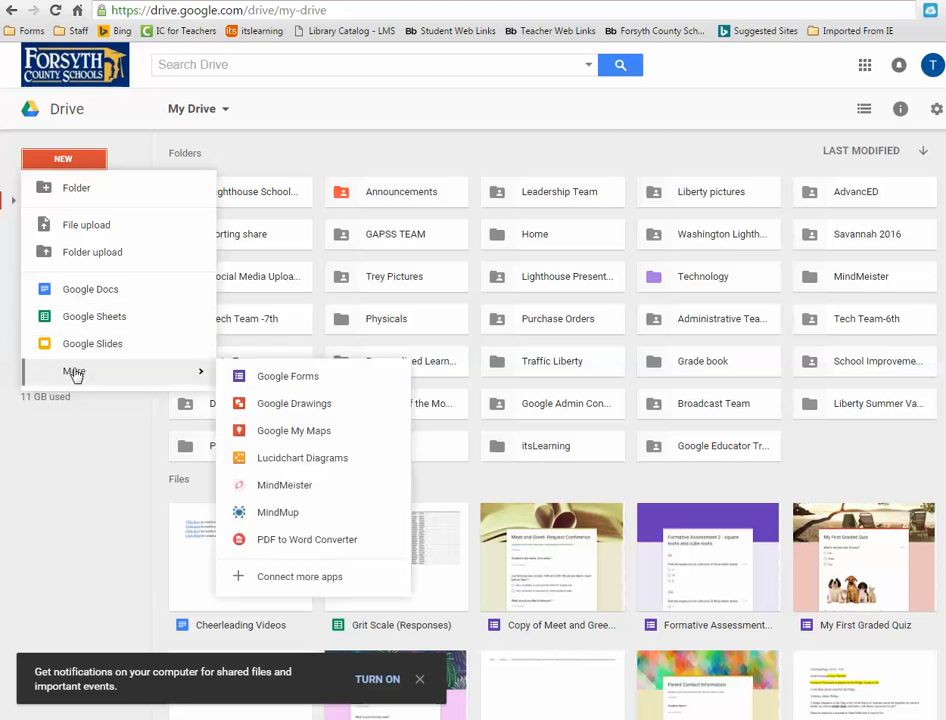
pyautogui.click(296, 377)
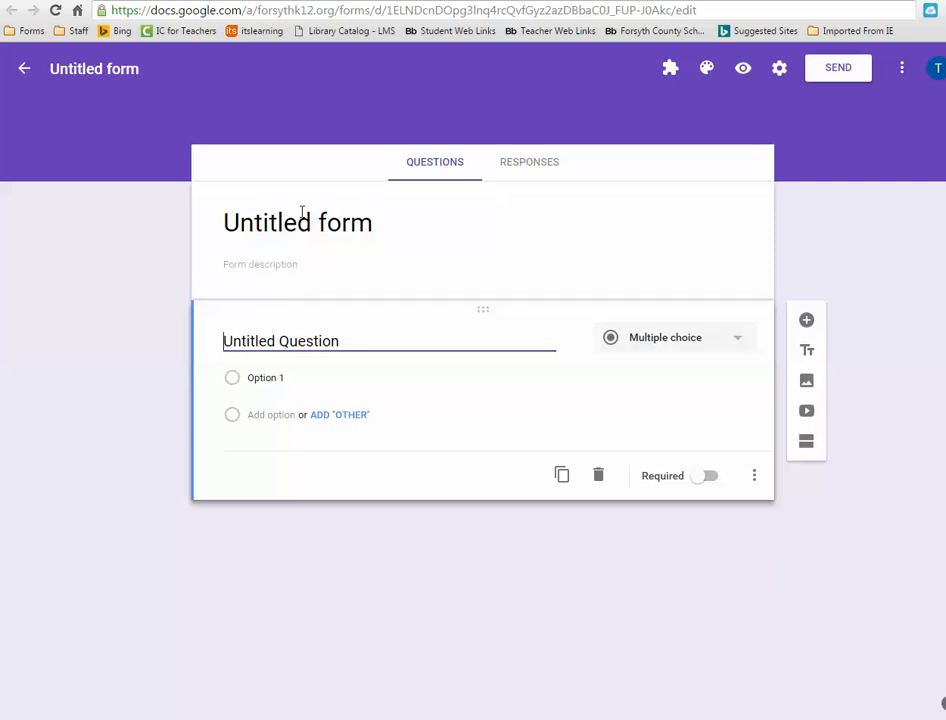
pyautogui.click(108, 67)
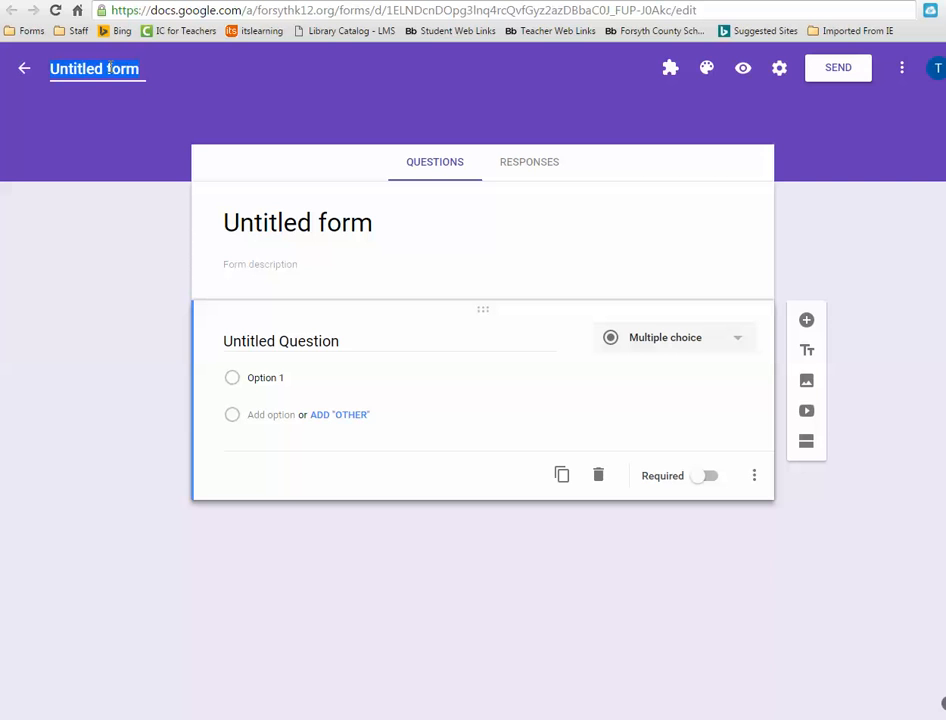
pyautogui.write('Sample Form')
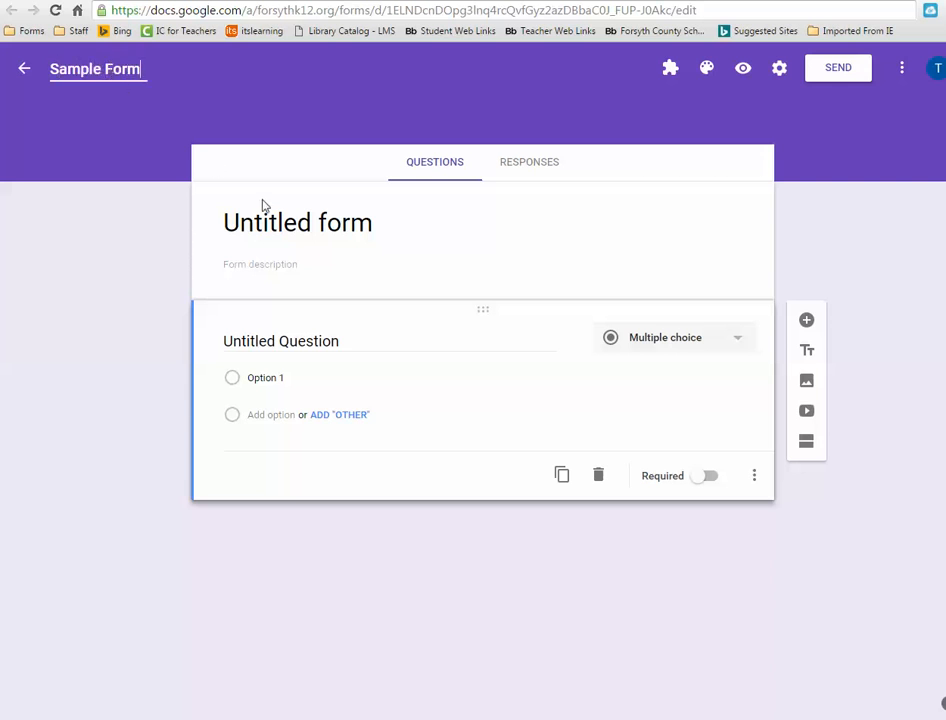
pyautogui.click(224, 218)
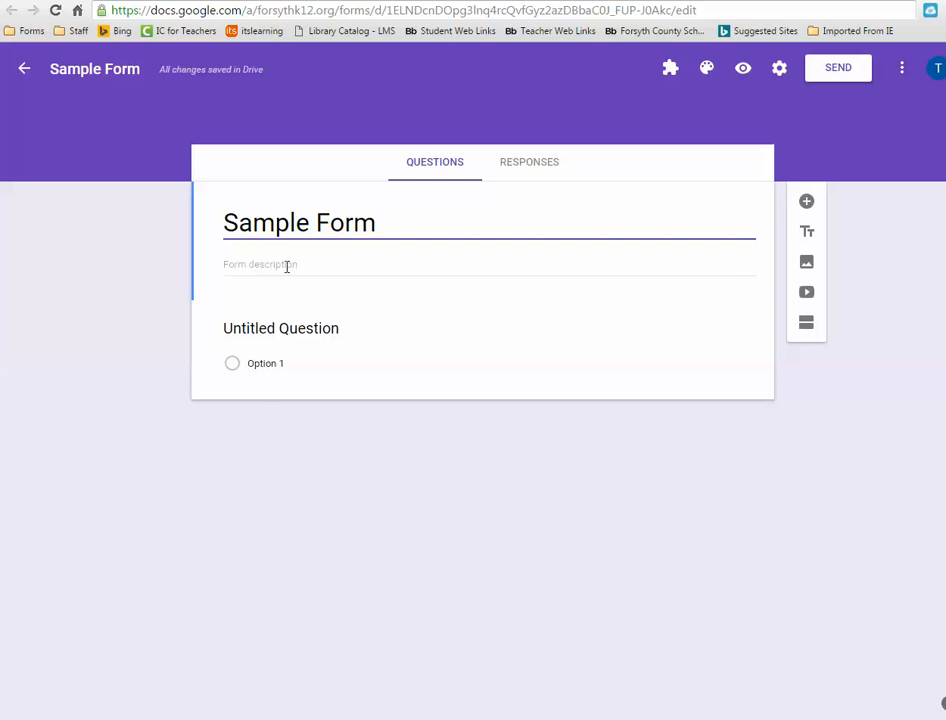
# Set up the first question as "What is your name?" with the Short answer type and make it required
pyautogui.click(276, 328)
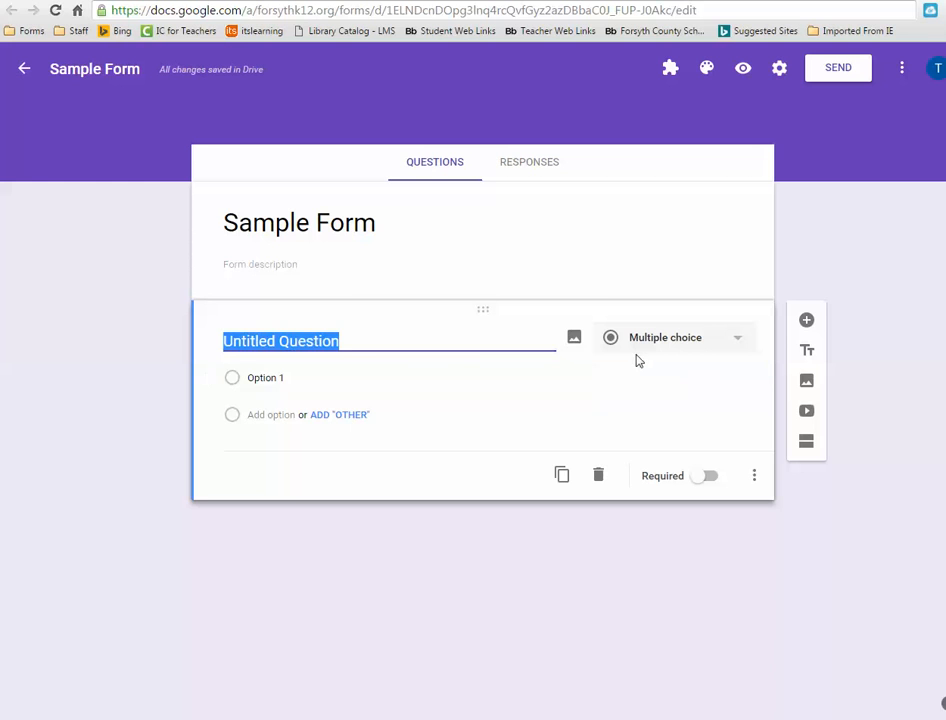
pyautogui.click(731, 346)
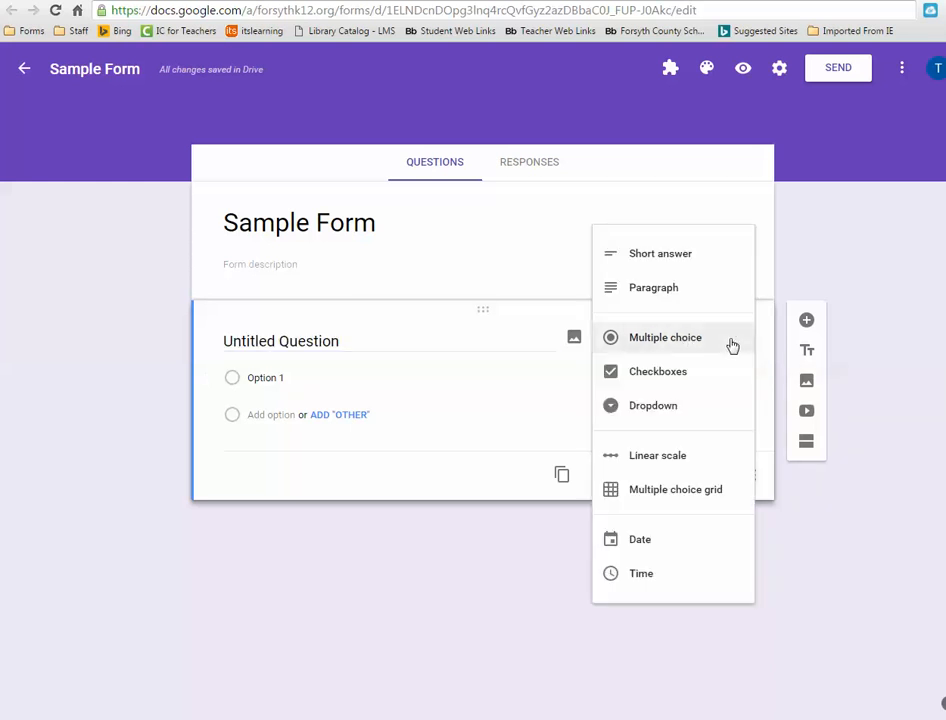
pyautogui.click(321, 341)
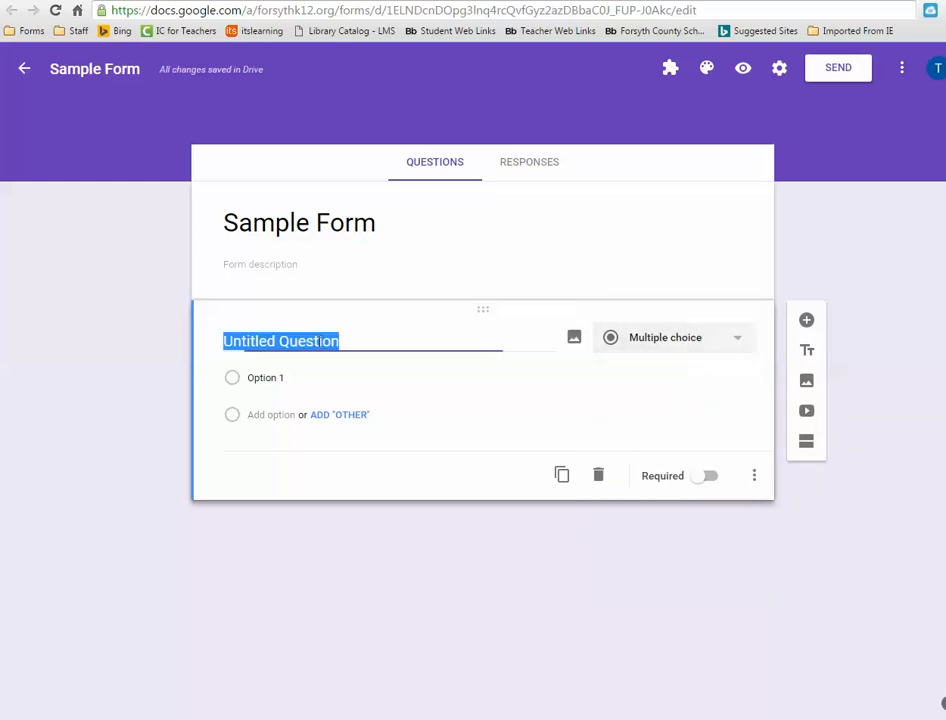
pyautogui.write('W')
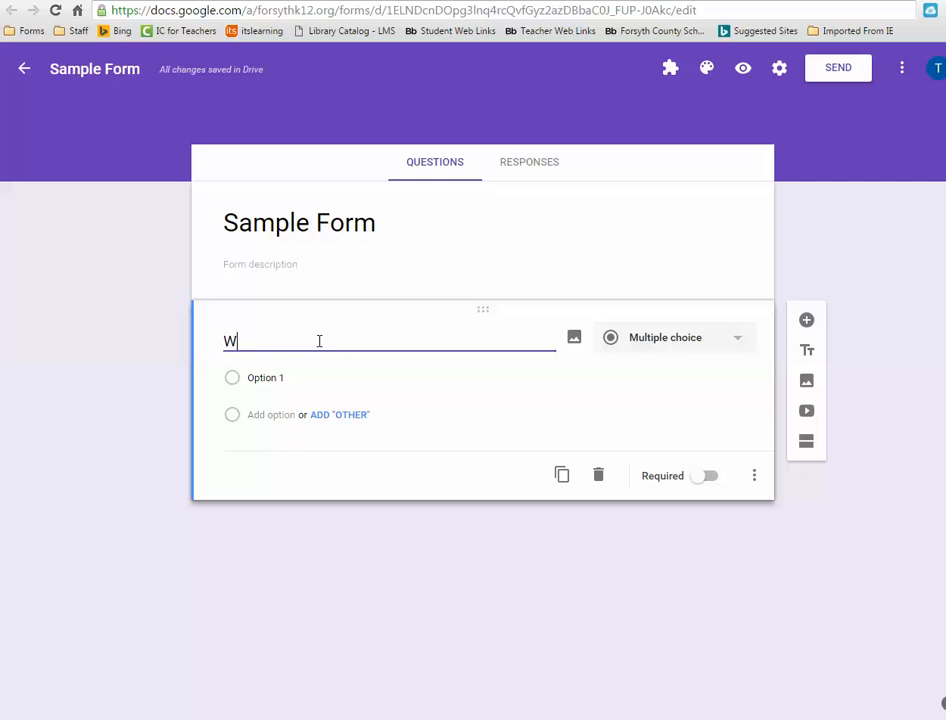
pyautogui.write('hat is your name?')
pyautogui.click(722, 341)
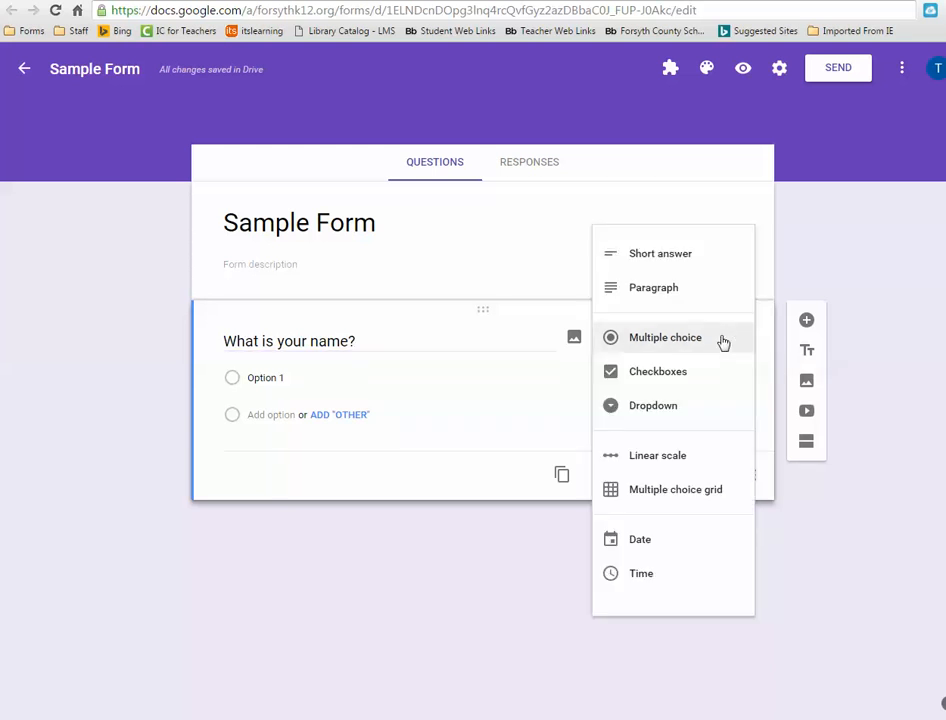
pyautogui.click(692, 257)
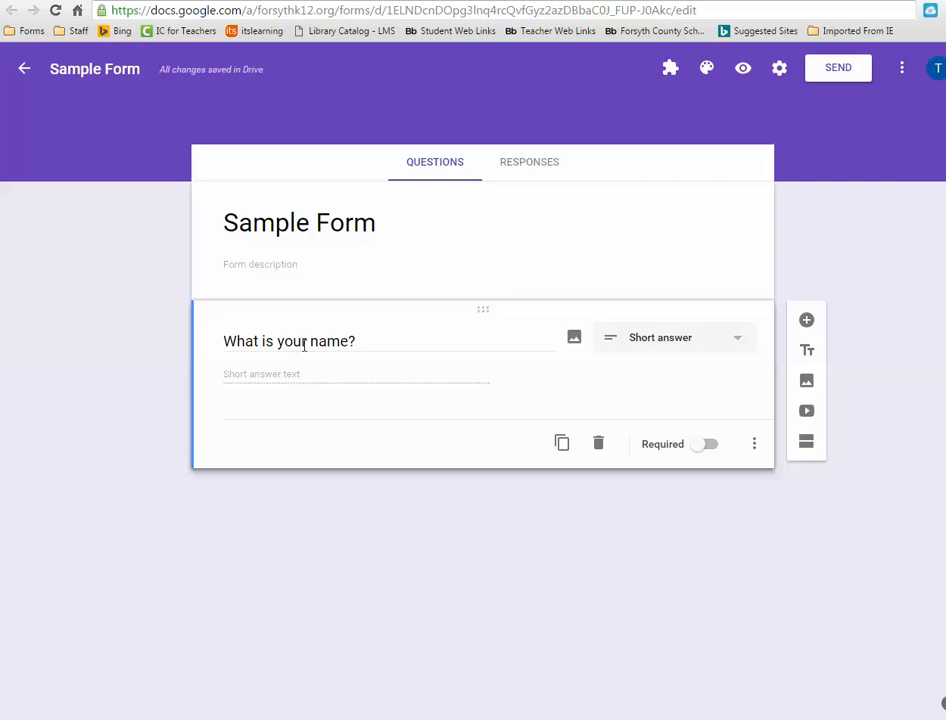
pyautogui.click(704, 445)
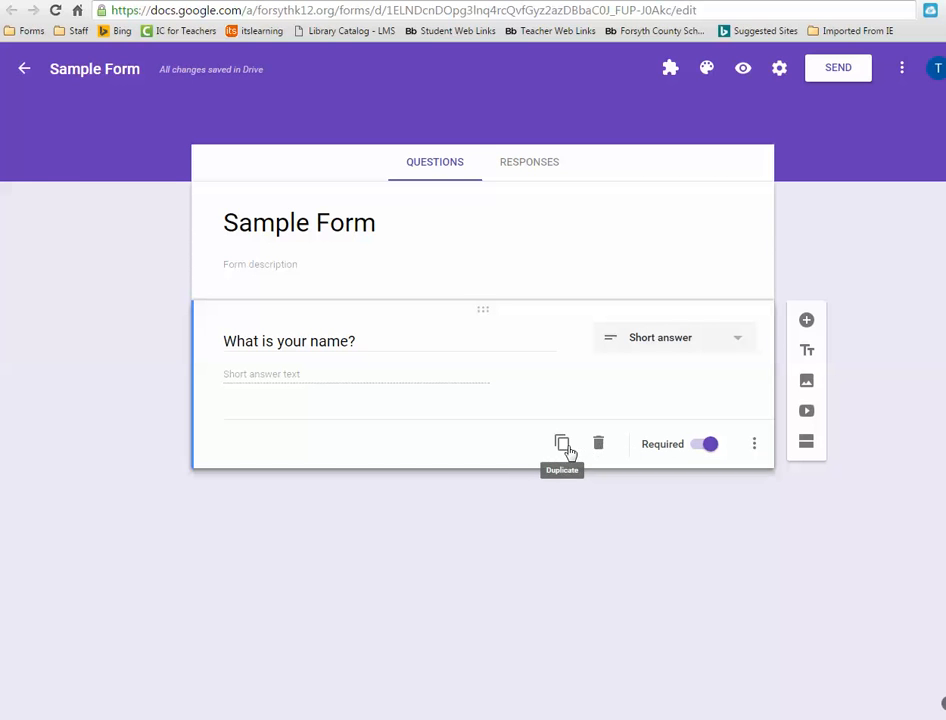
# Add a second question to the form reading "What is your favorite meal?"
pyautogui.click(807, 322)
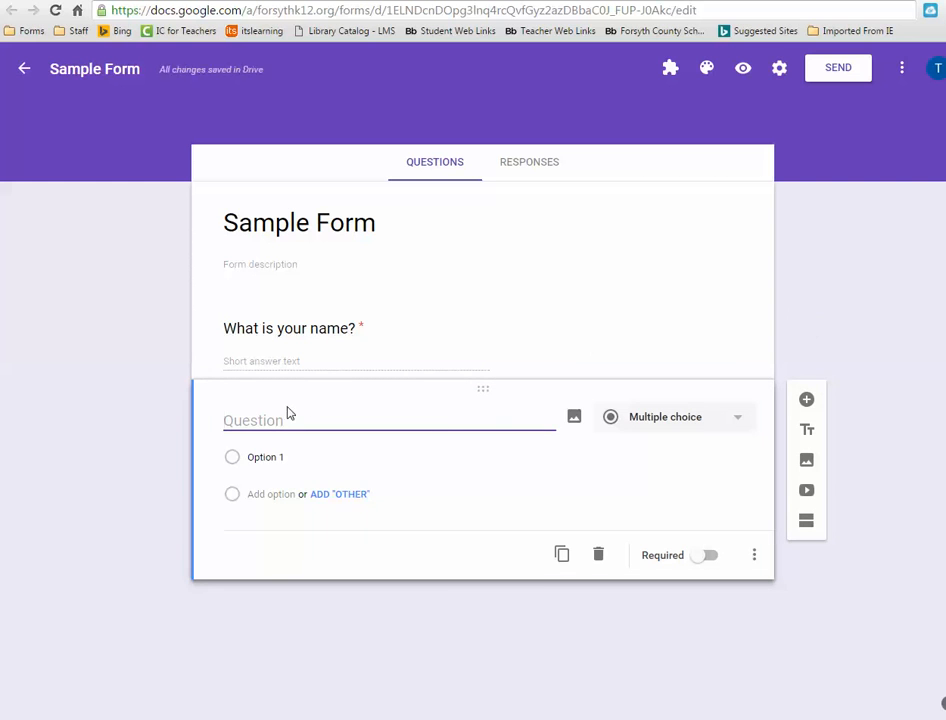
pyautogui.write('What is your favorit')
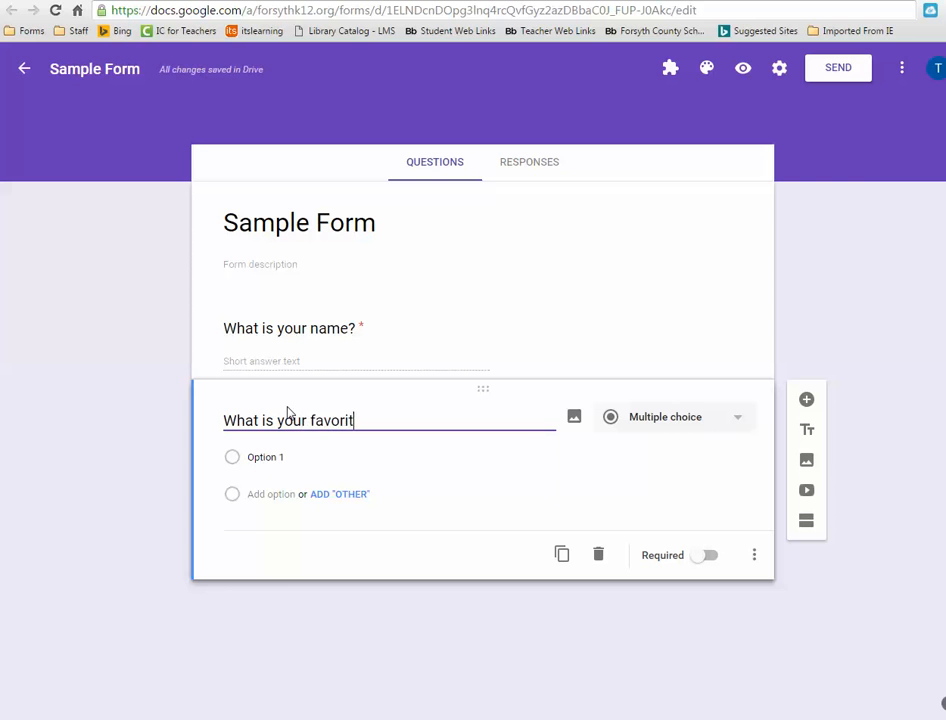
pyautogui.write('e meal?')
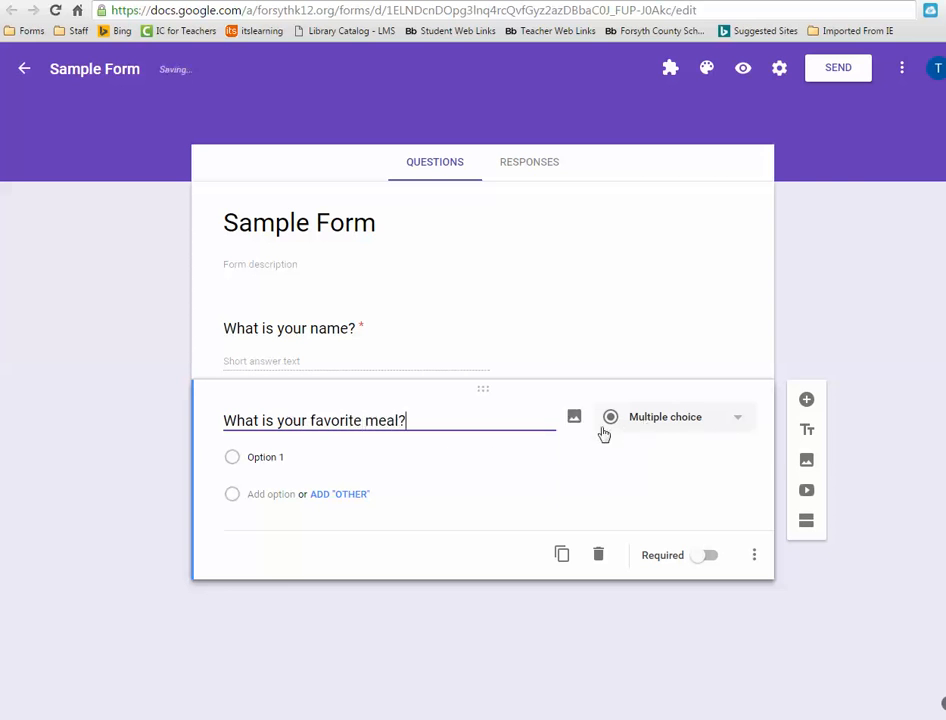
# Give the favorite meal question the options Breakfast, Lunch and Dinner, and make it required
pyautogui.click(259, 457)
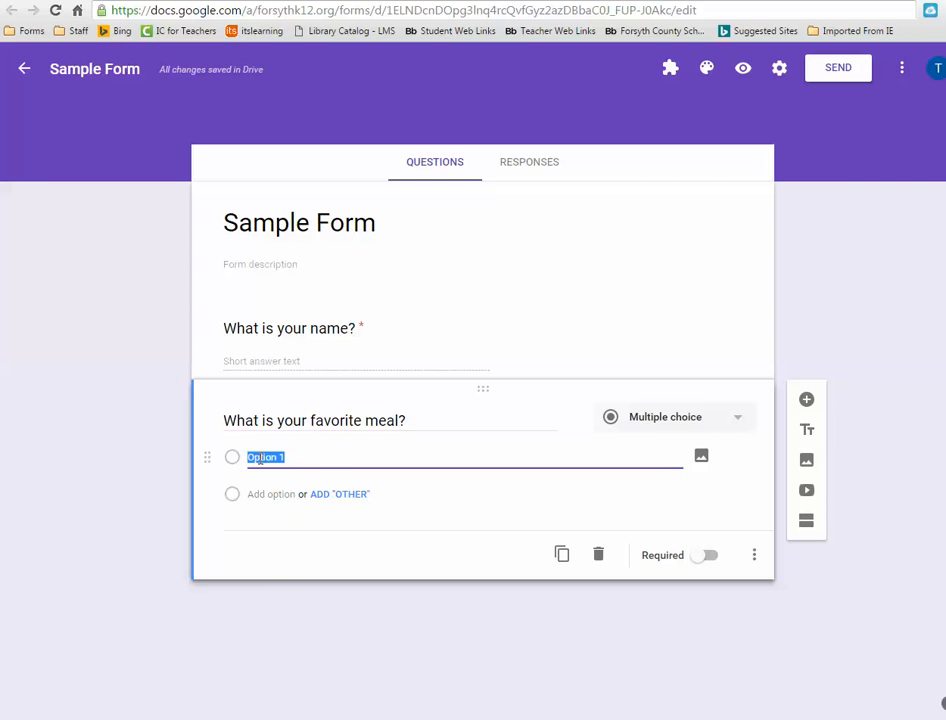
pyautogui.write('Breakfast')
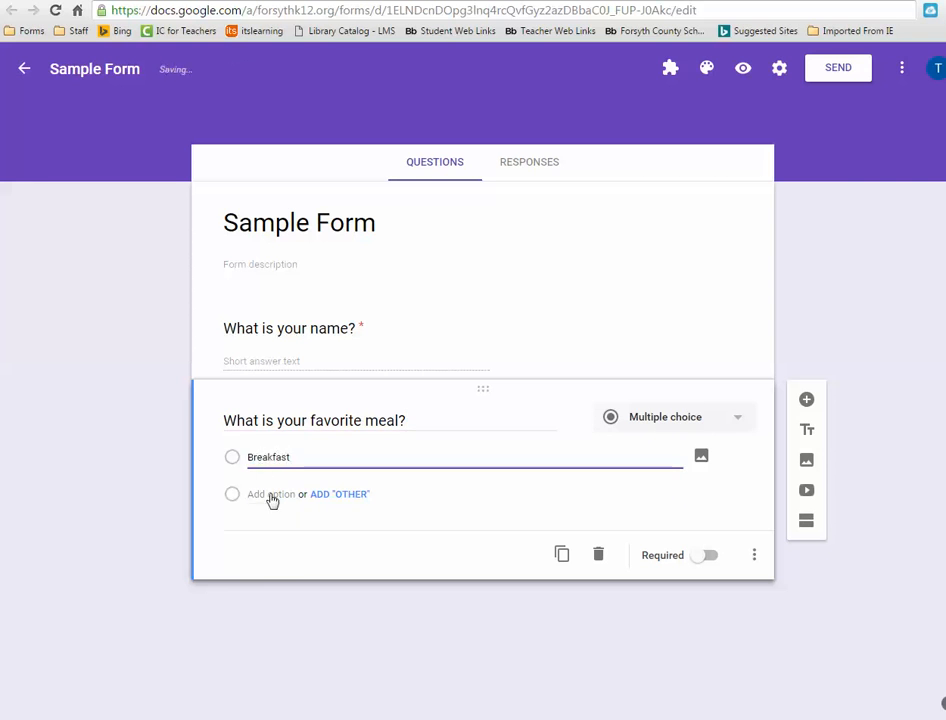
pyautogui.click(268, 494)
pyautogui.write('Lunch')
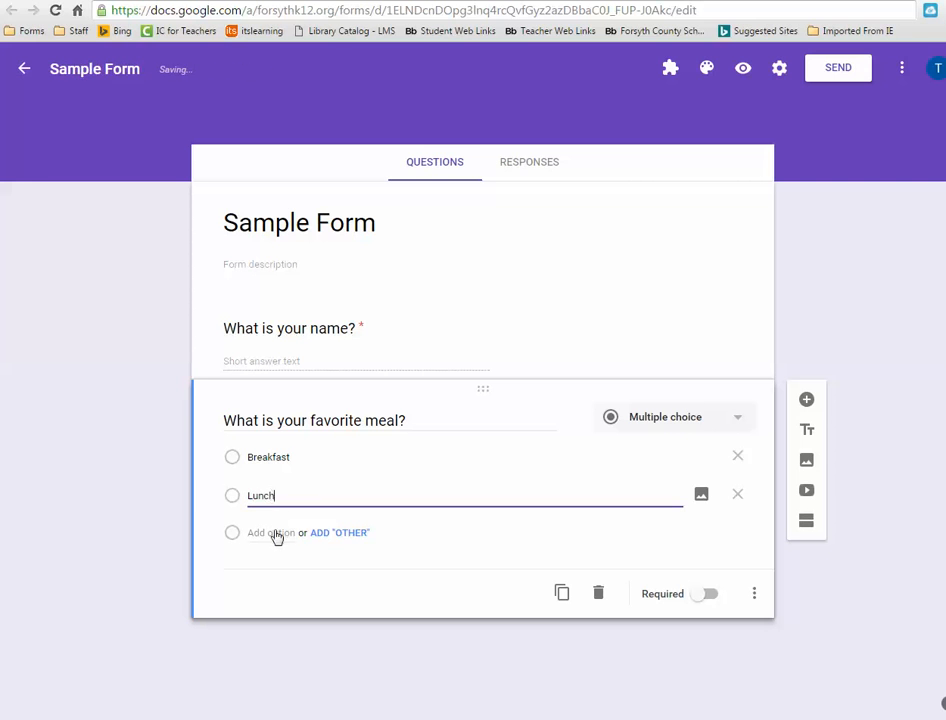
pyautogui.click(274, 533)
pyautogui.write('Dinner')
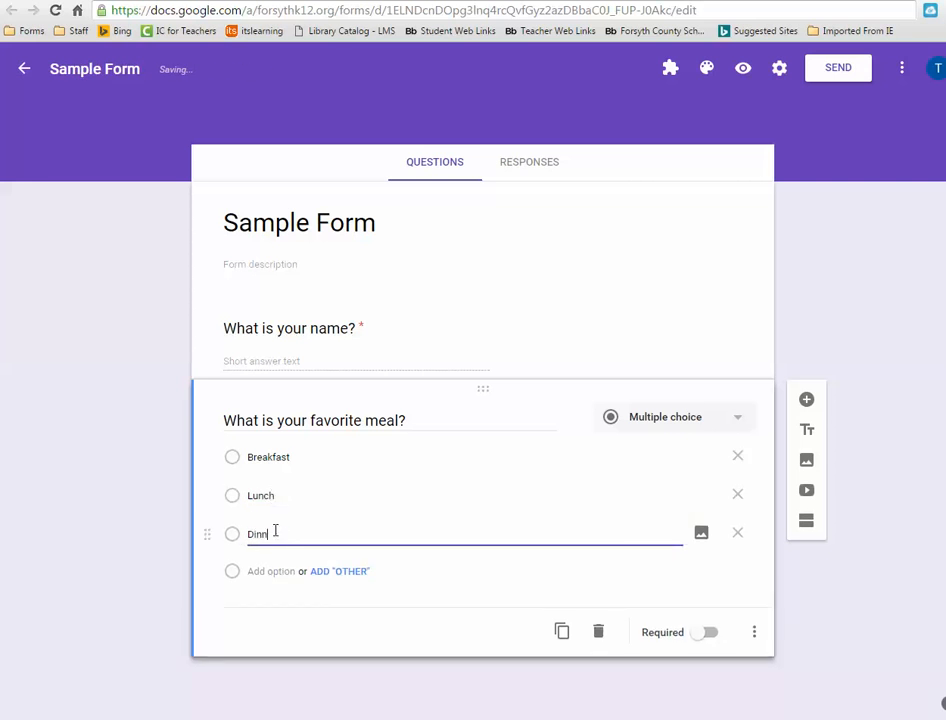
pyautogui.click(707, 633)
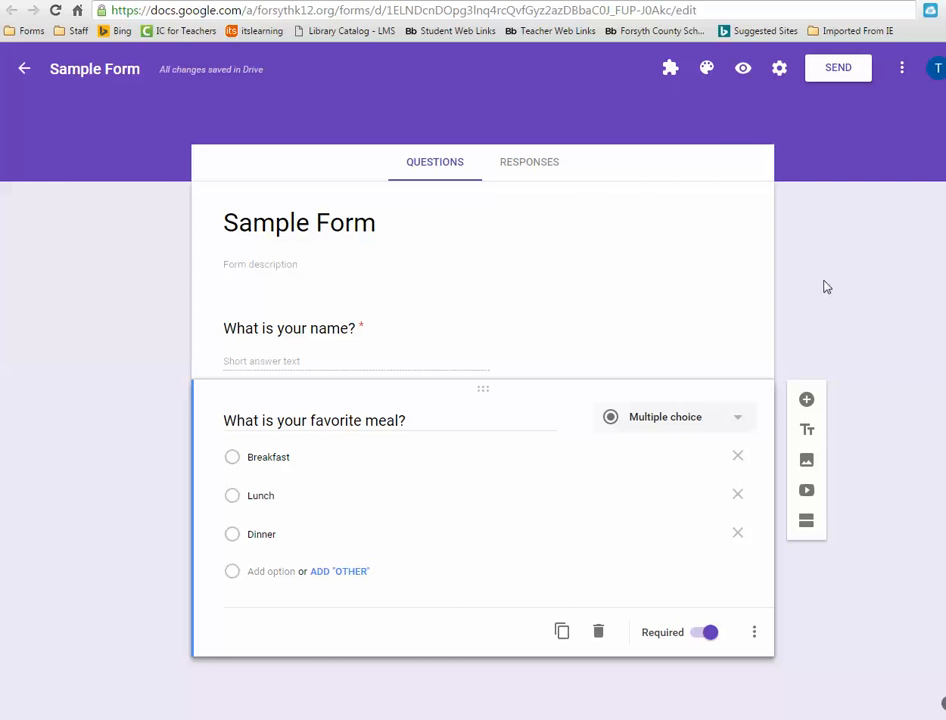
# Apply the colorful jelly bean image from the Work and School themes as the form's theme
pyautogui.click(706, 70)
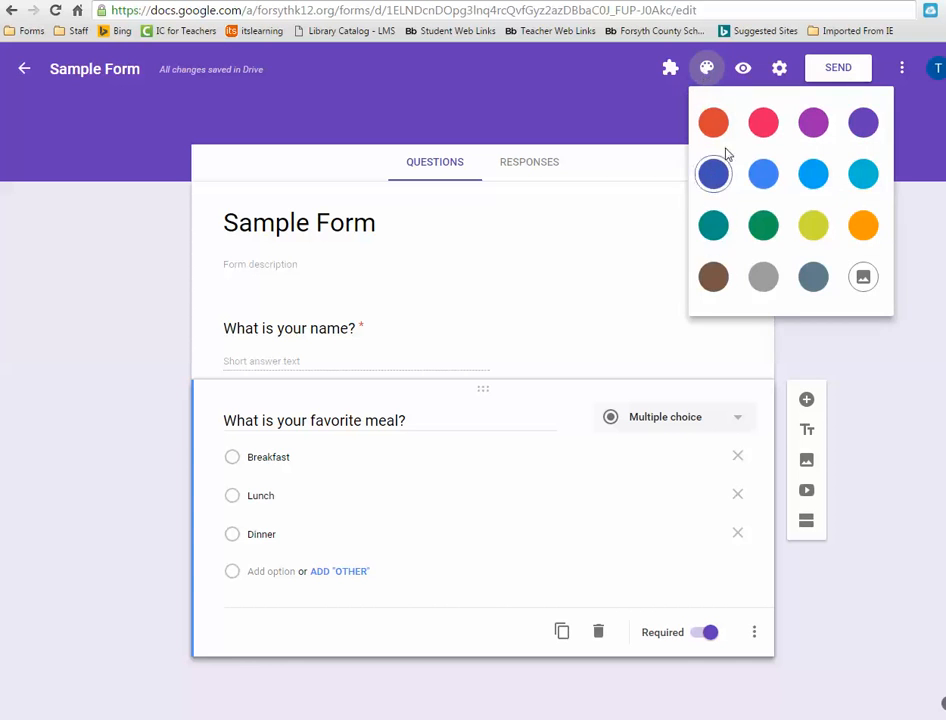
pyautogui.click(862, 280)
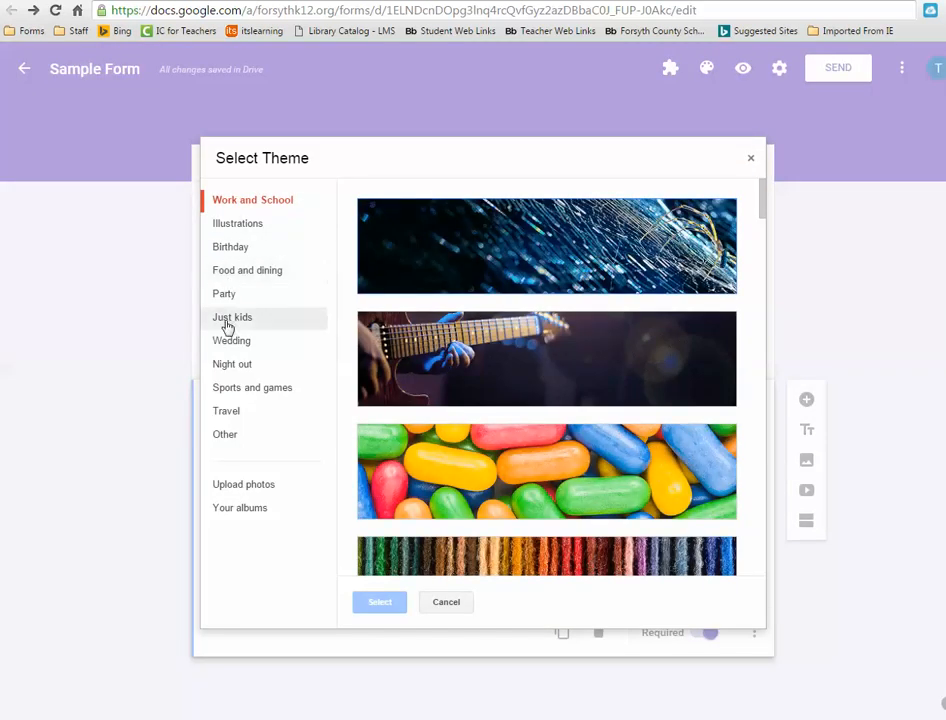
pyautogui.click(243, 229)
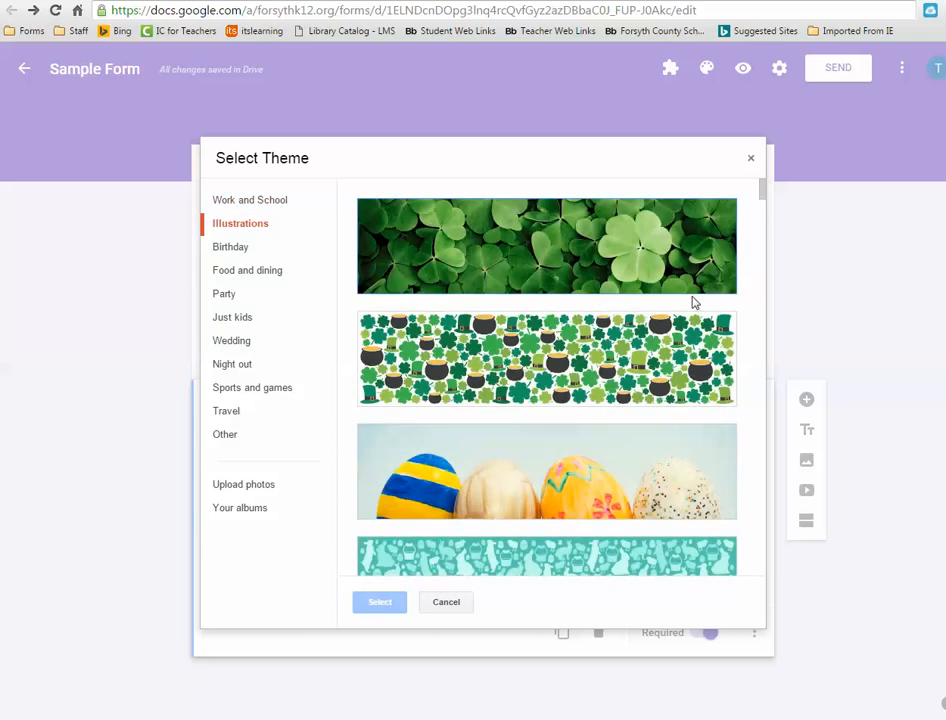
pyautogui.click(248, 203)
pyautogui.click(587, 486)
pyautogui.click(375, 603)
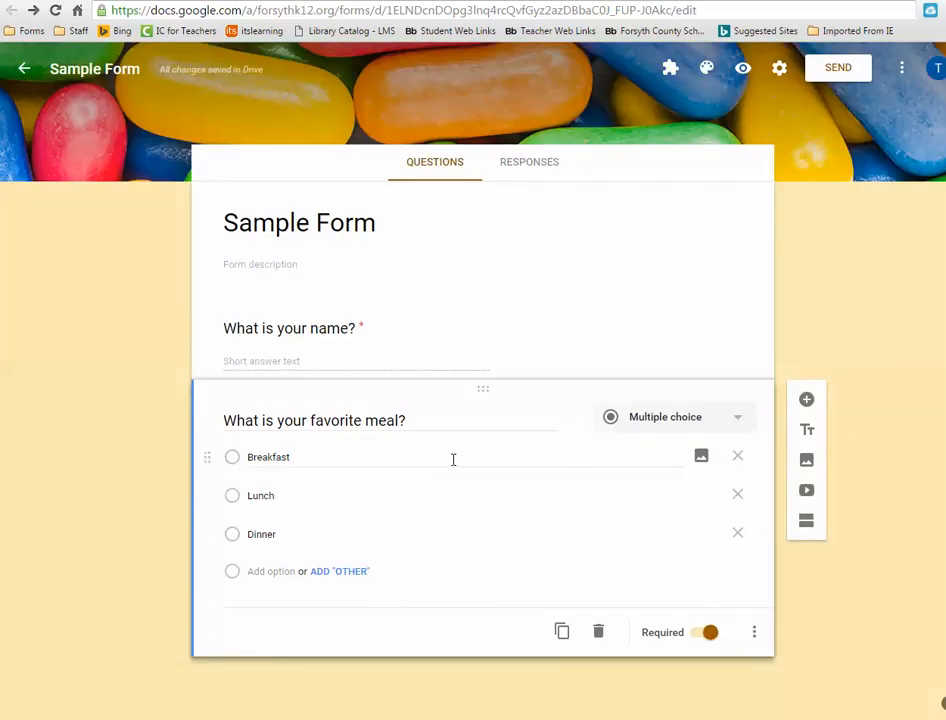
# Examine the sources offered for inserting an image, including Search and Google Drive, and close the dialog without inserting one
pyautogui.click(807, 463)
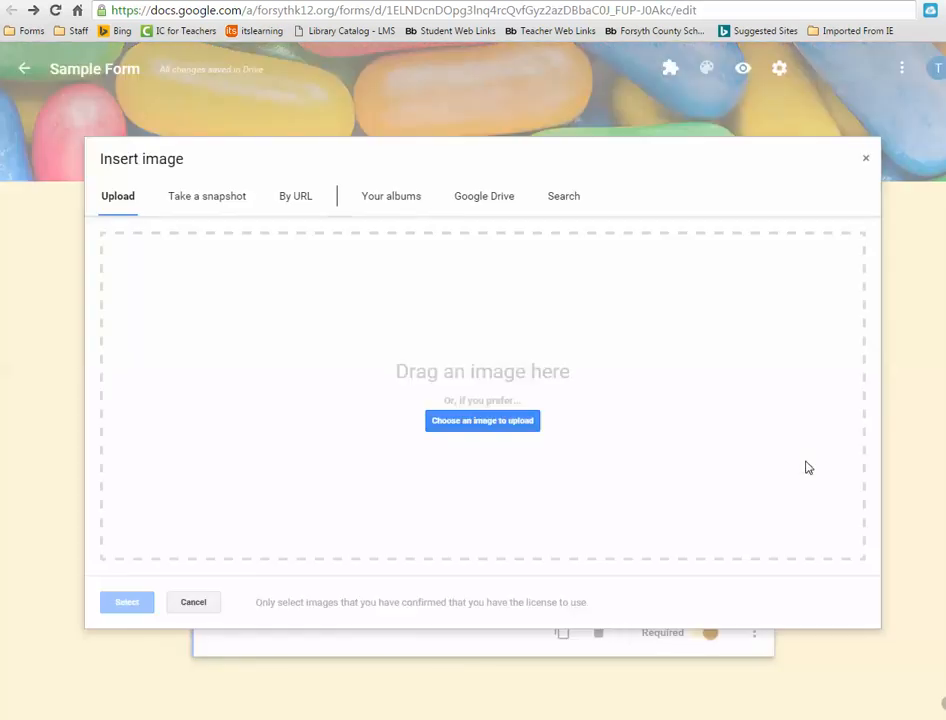
pyautogui.click(564, 197)
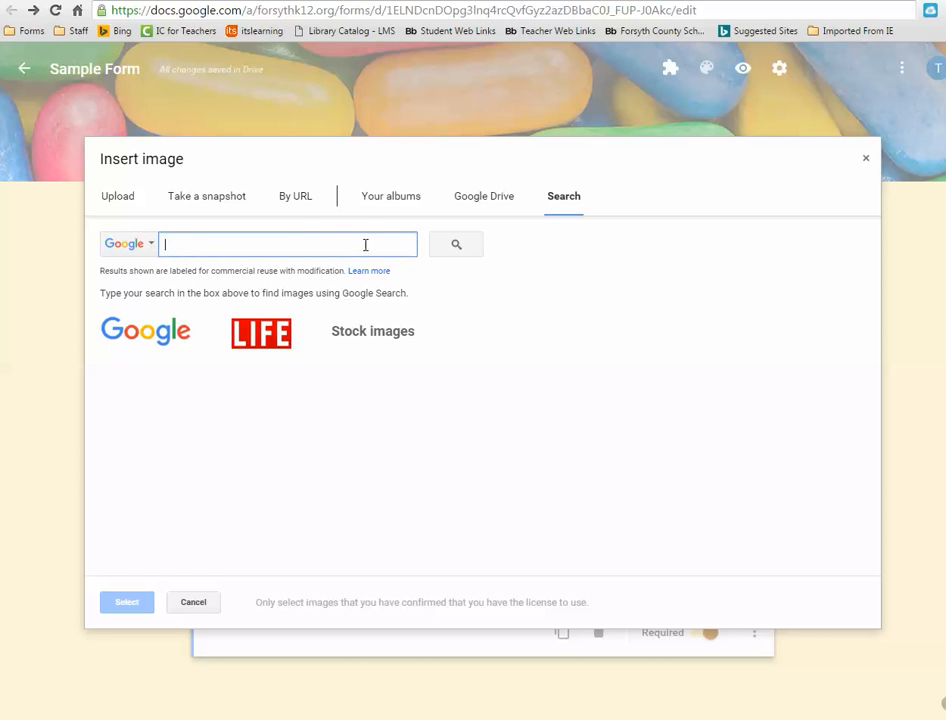
pyautogui.click(486, 204)
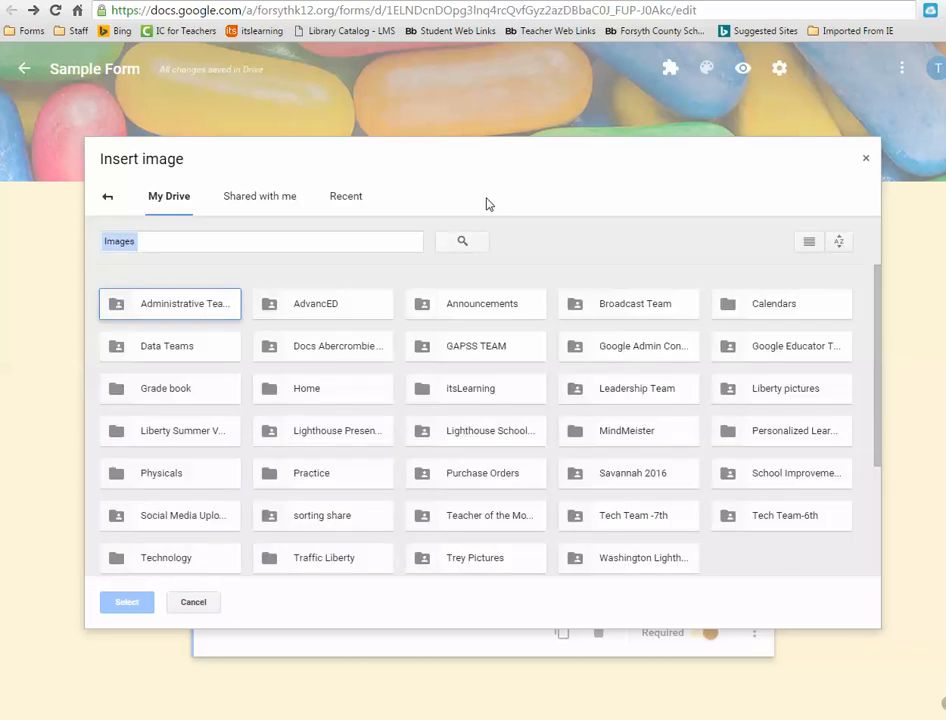
pyautogui.click(105, 199)
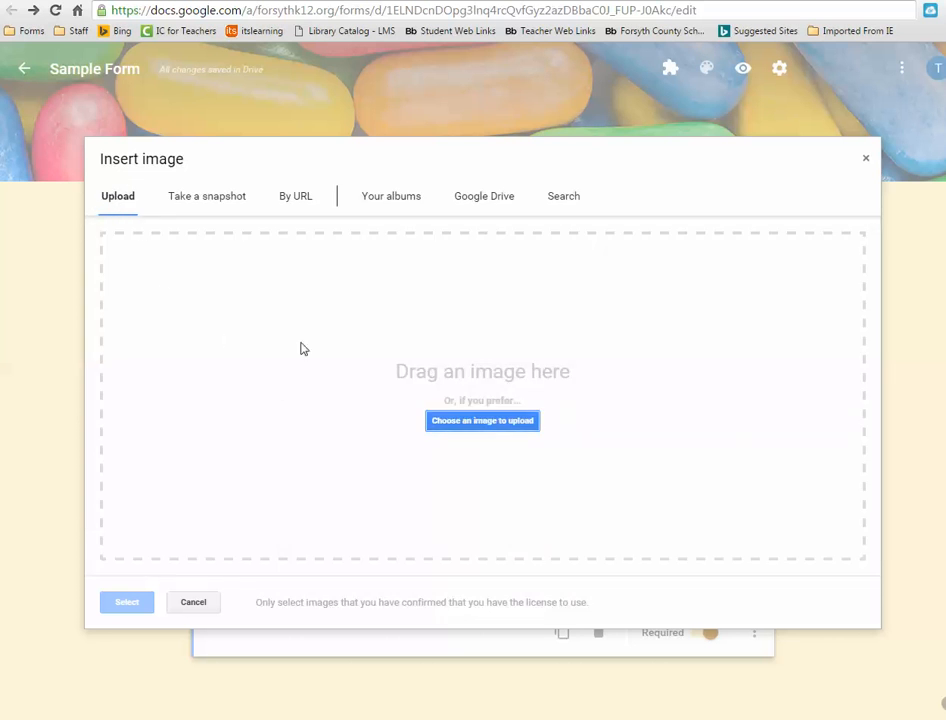
pyautogui.click(866, 162)
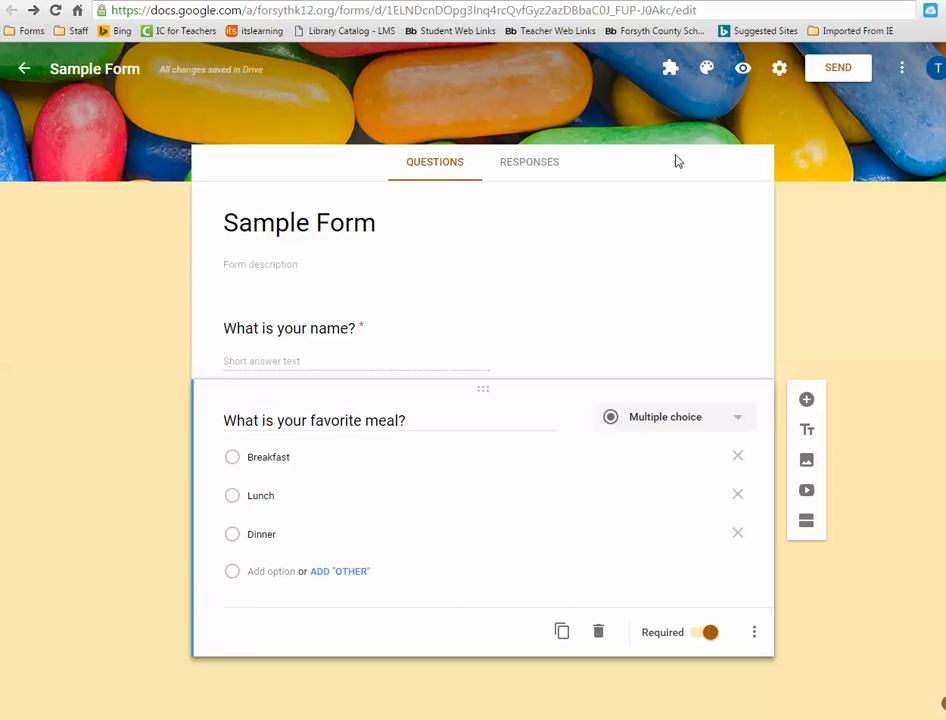
# Turn the form into a quiz in its settings and save the change
pyautogui.click(902, 68)
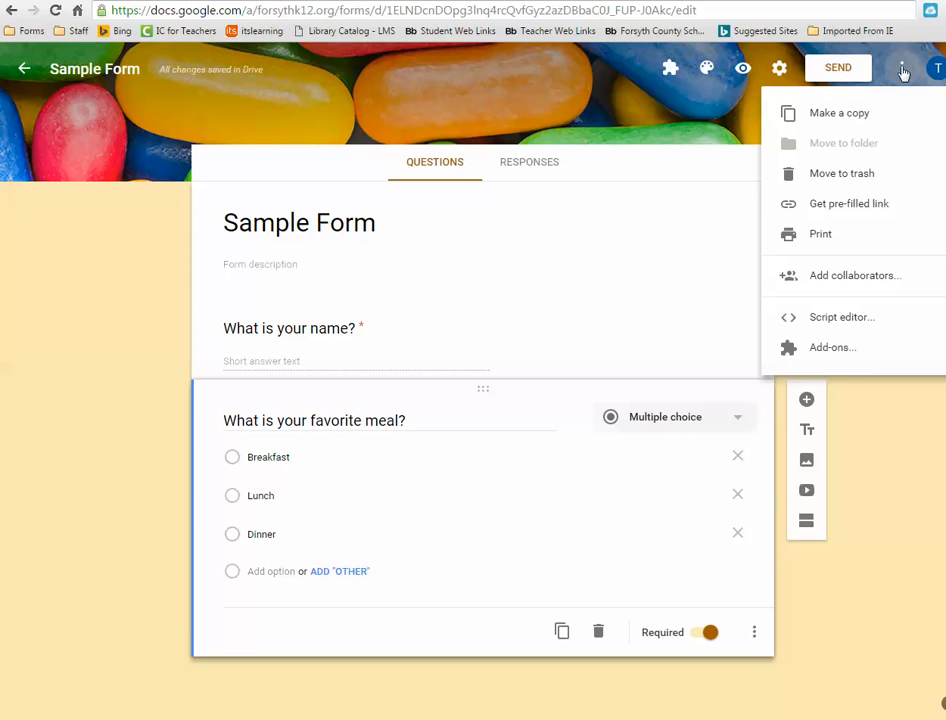
pyautogui.click(779, 70)
pyautogui.click(781, 72)
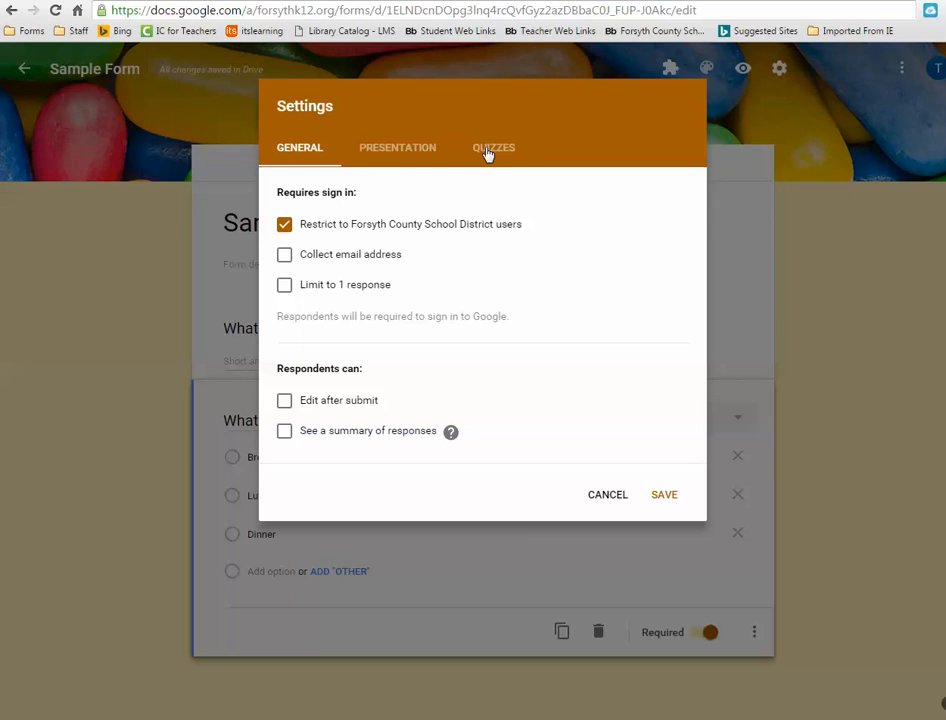
pyautogui.click(488, 152)
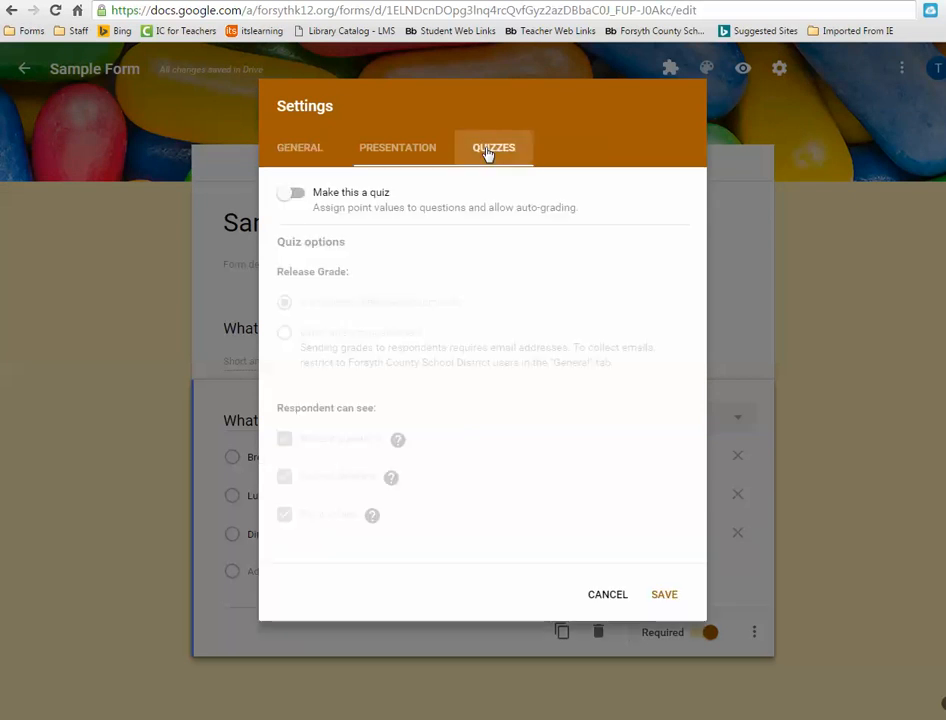
pyautogui.click(290, 199)
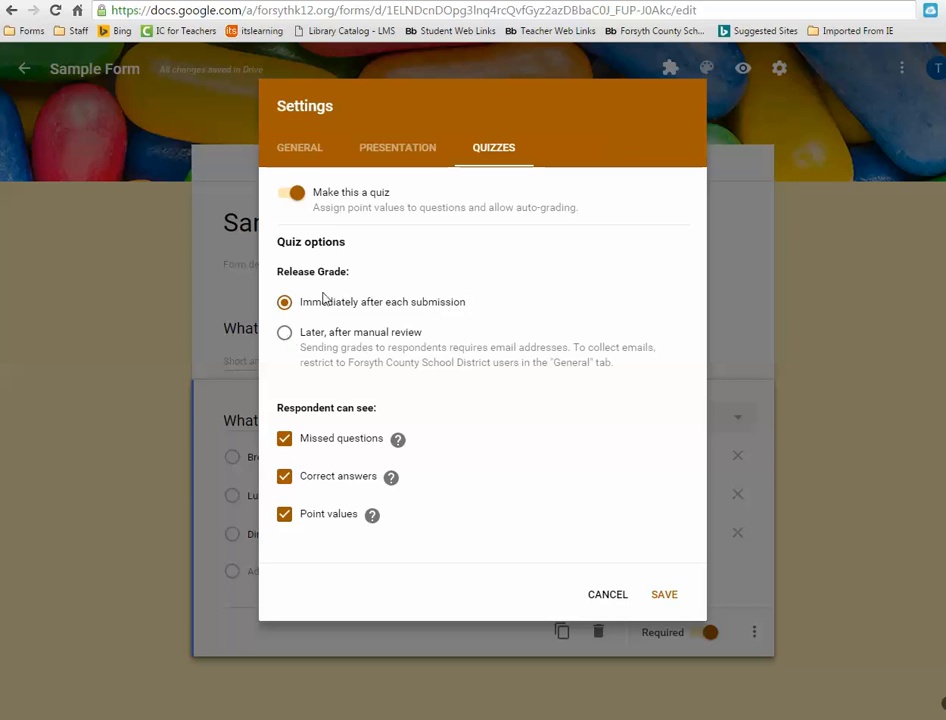
pyautogui.click(667, 597)
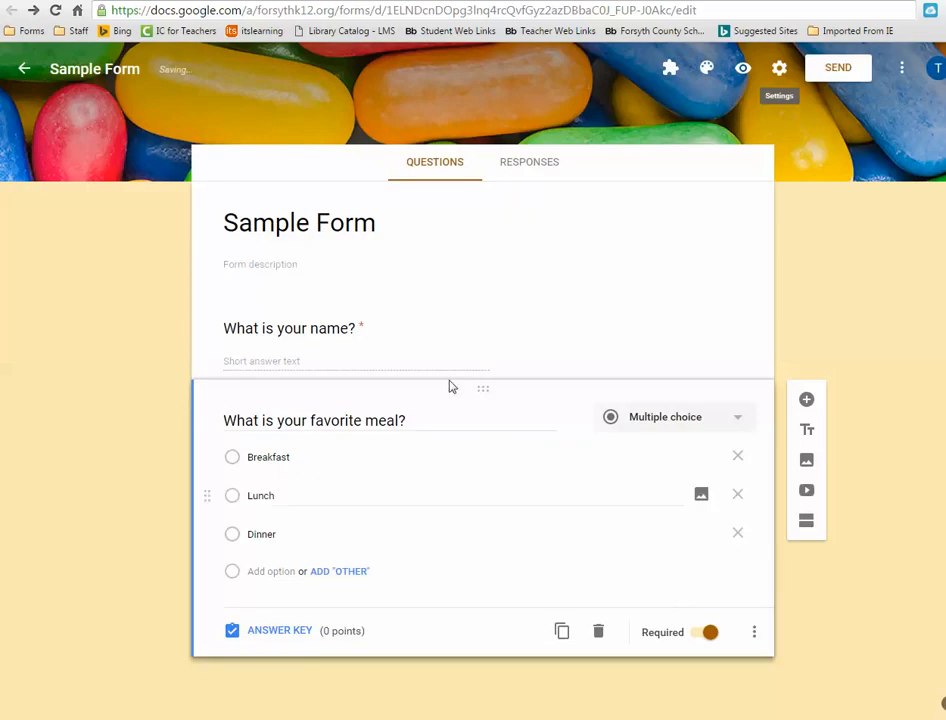
# Mark Breakfast as the correct answer to the favorite meal question and make it worth 1 point
pyautogui.click(280, 632)
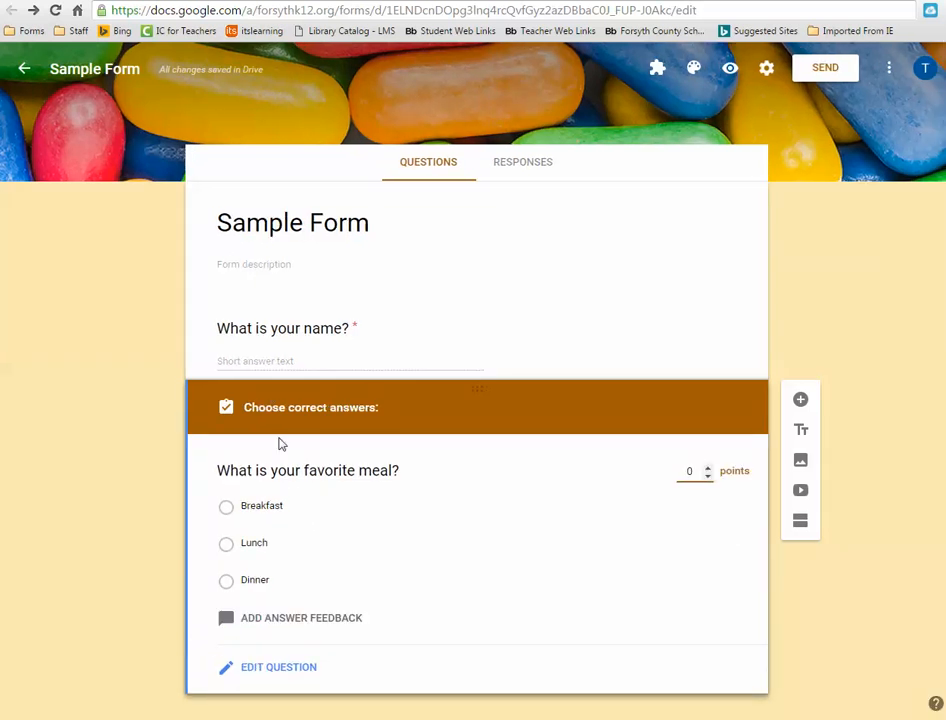
pyautogui.click(227, 508)
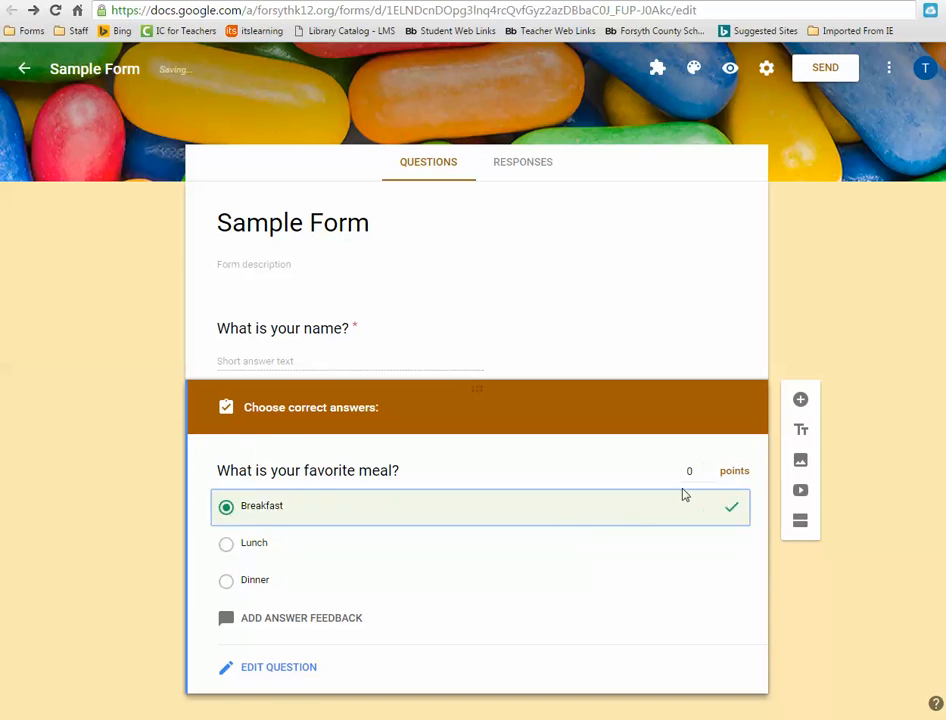
pyautogui.click(709, 471)
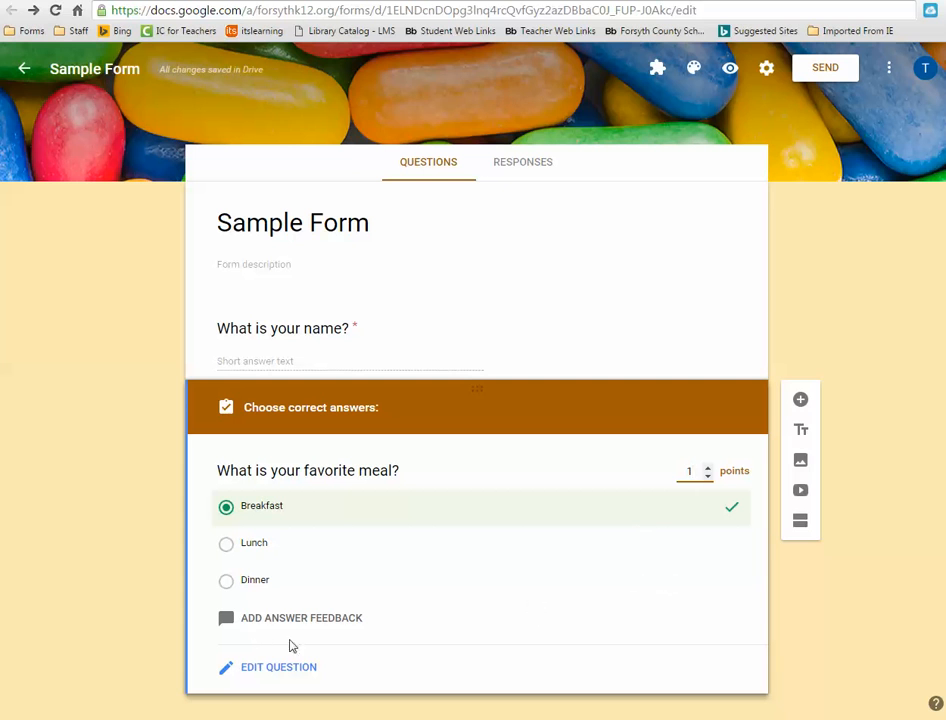
# Examine the feedback options for incorrect answers, including adding a link, and cancel without adding feedback
pyautogui.click(263, 623)
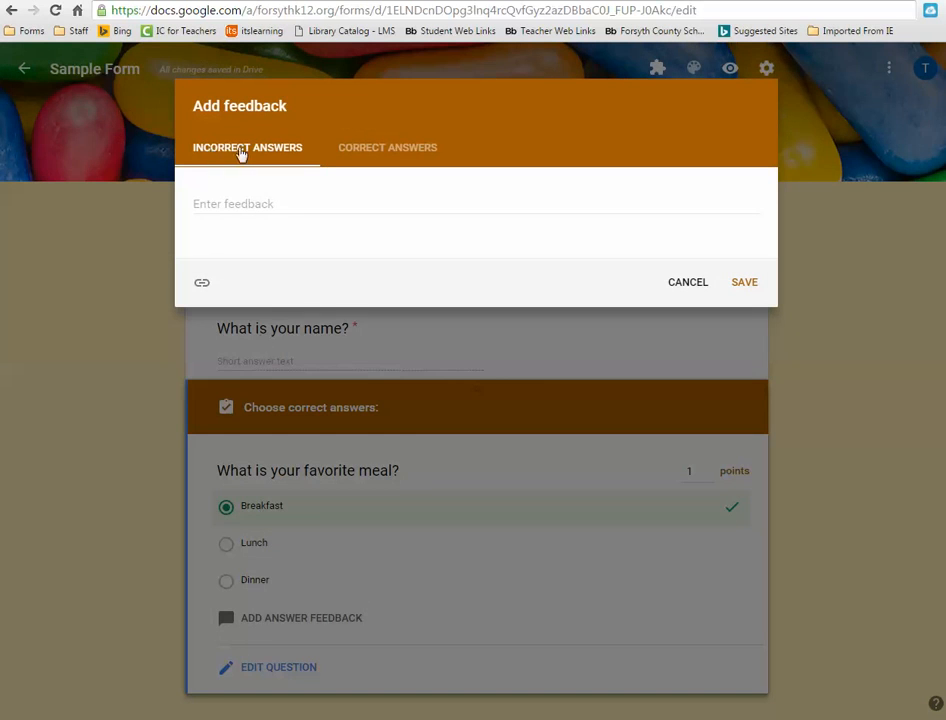
pyautogui.click(215, 203)
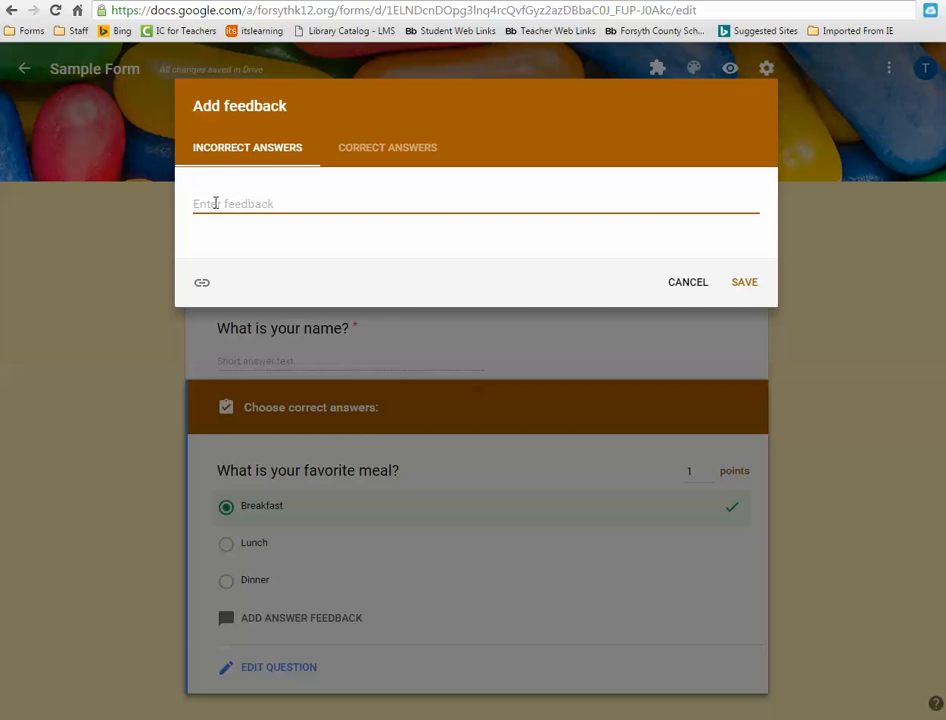
pyautogui.click(202, 281)
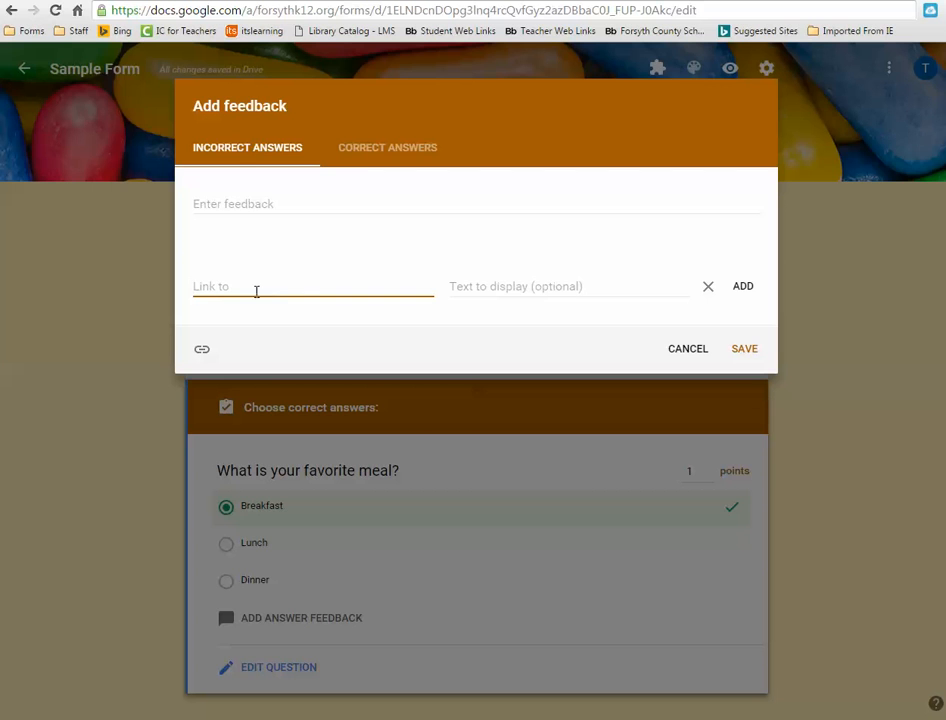
pyautogui.click(690, 352)
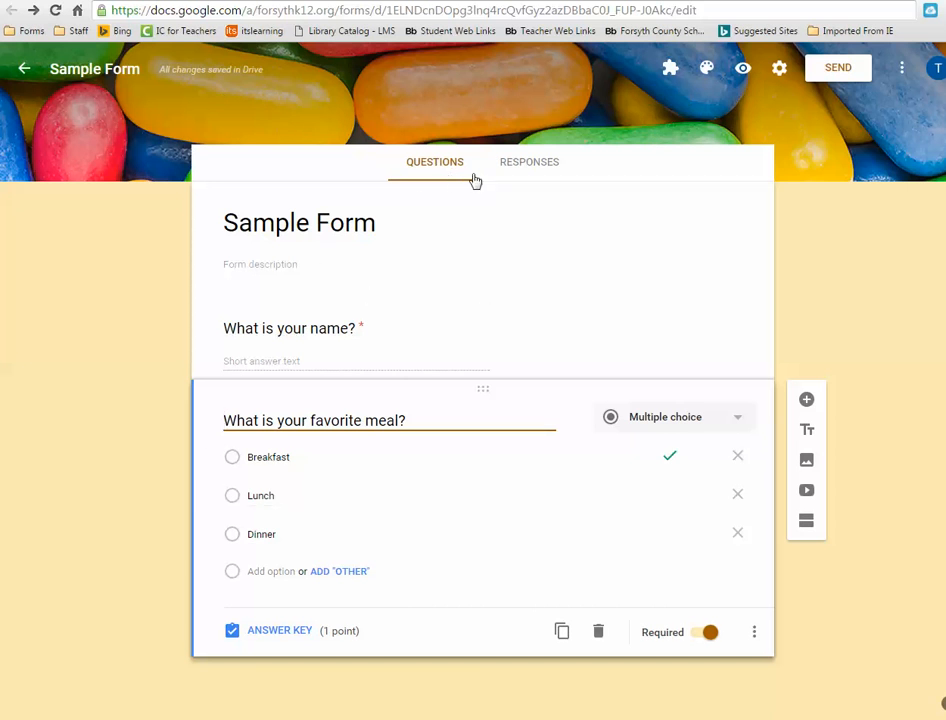
# Preview the form as respondents see it and return to editing
pyautogui.click(743, 70)
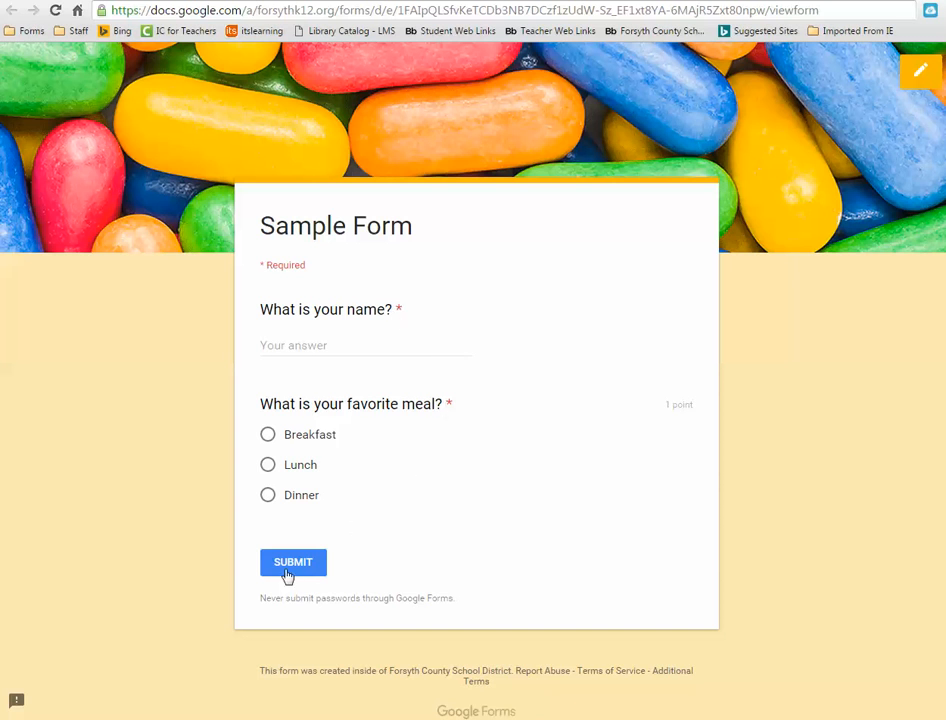
pyautogui.click(921, 78)
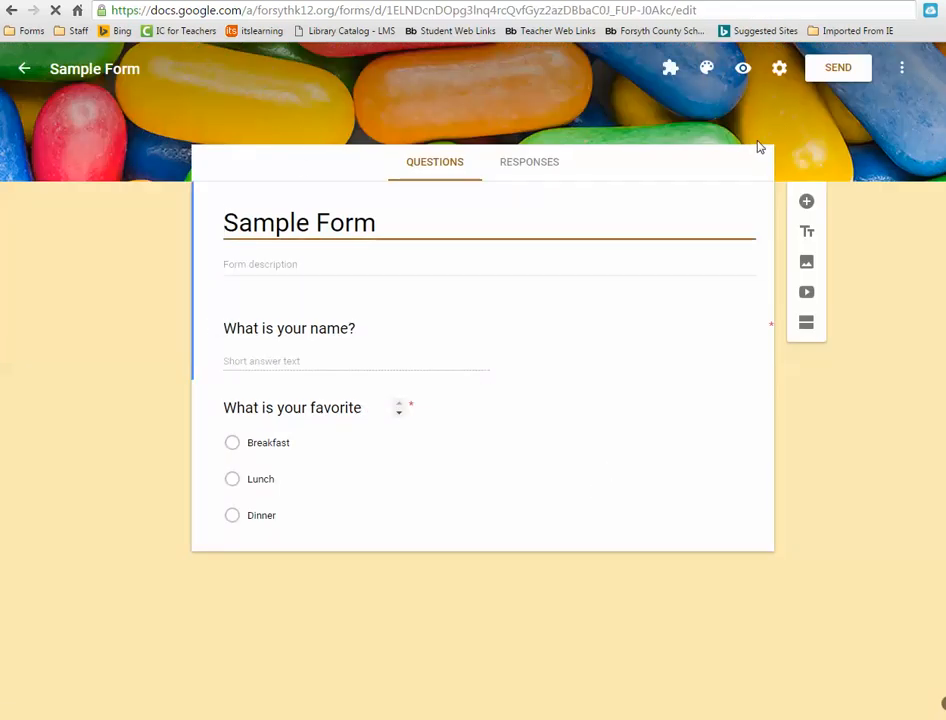
# Examine the form's general and presentation settings, try lifting the restriction to Forsyth County School District users, and cancel the changes
pyautogui.click(779, 70)
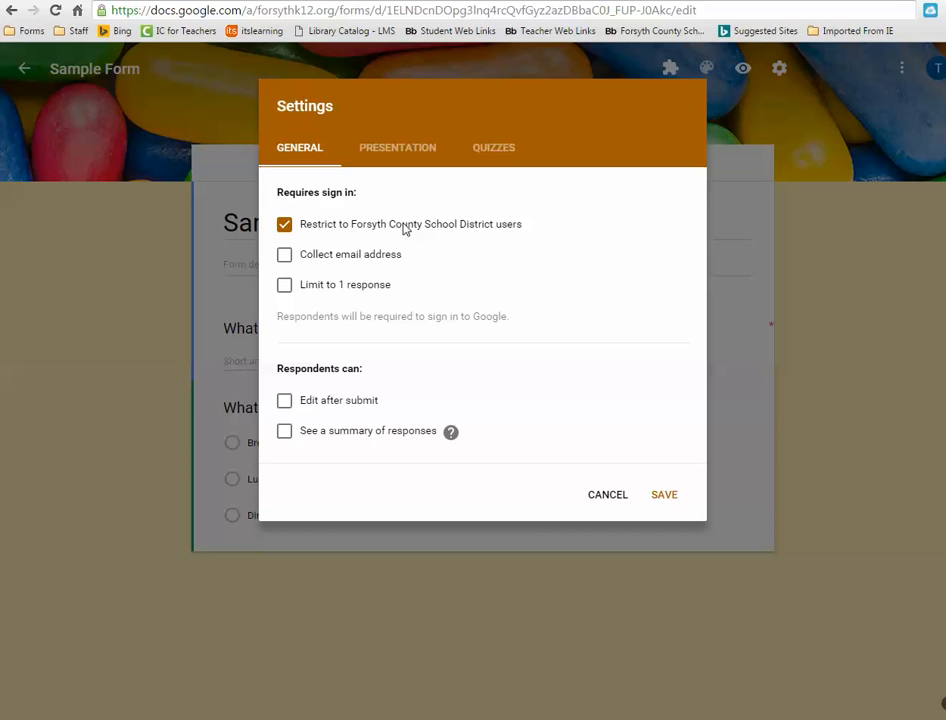
pyautogui.click(285, 226)
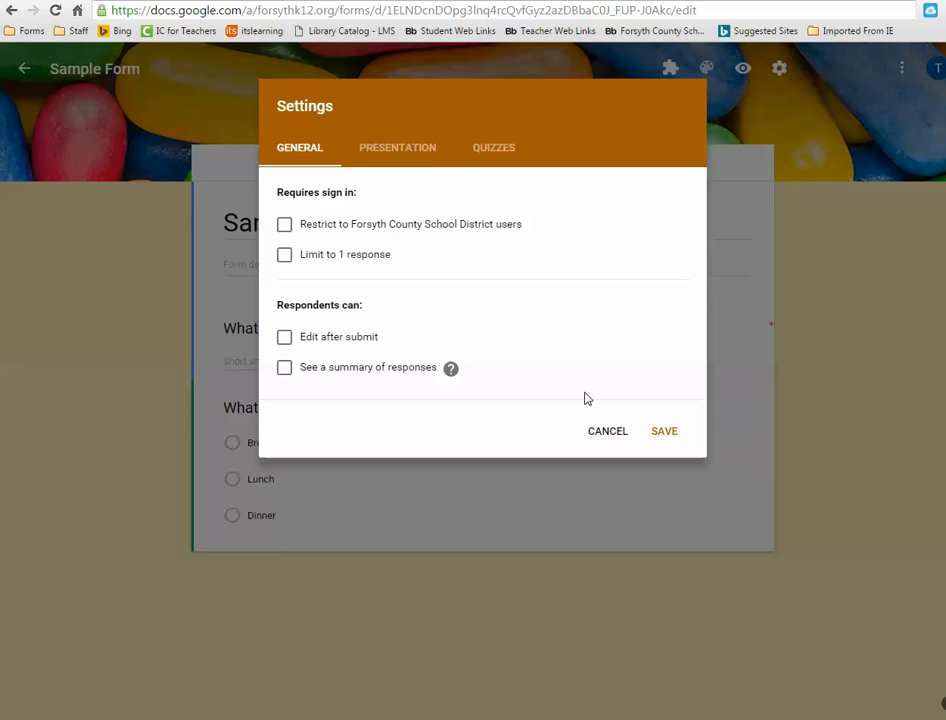
pyautogui.click(410, 154)
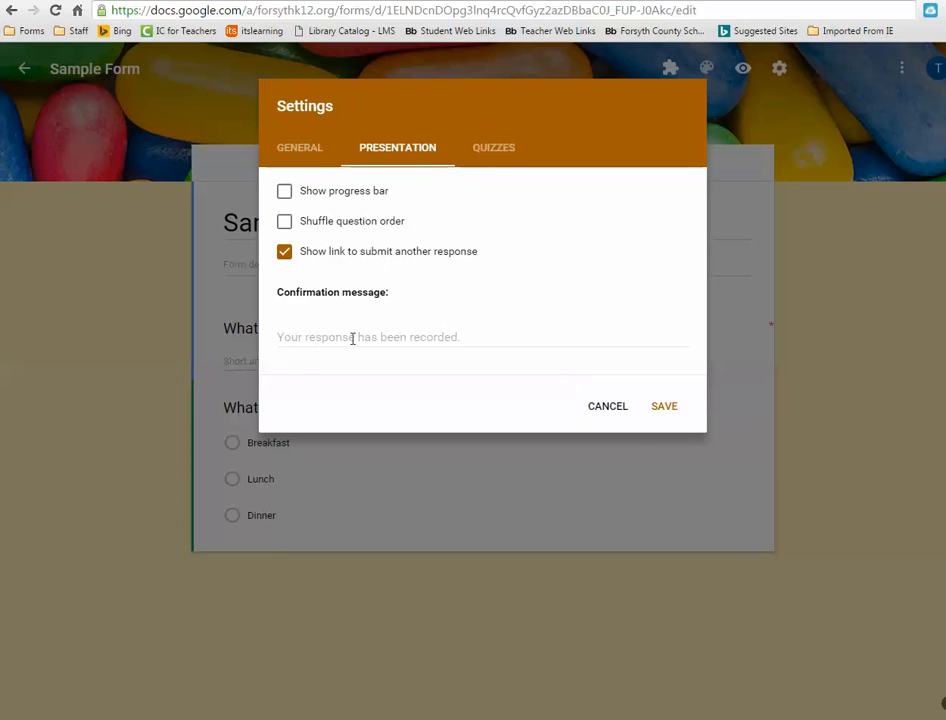
pyautogui.click(610, 410)
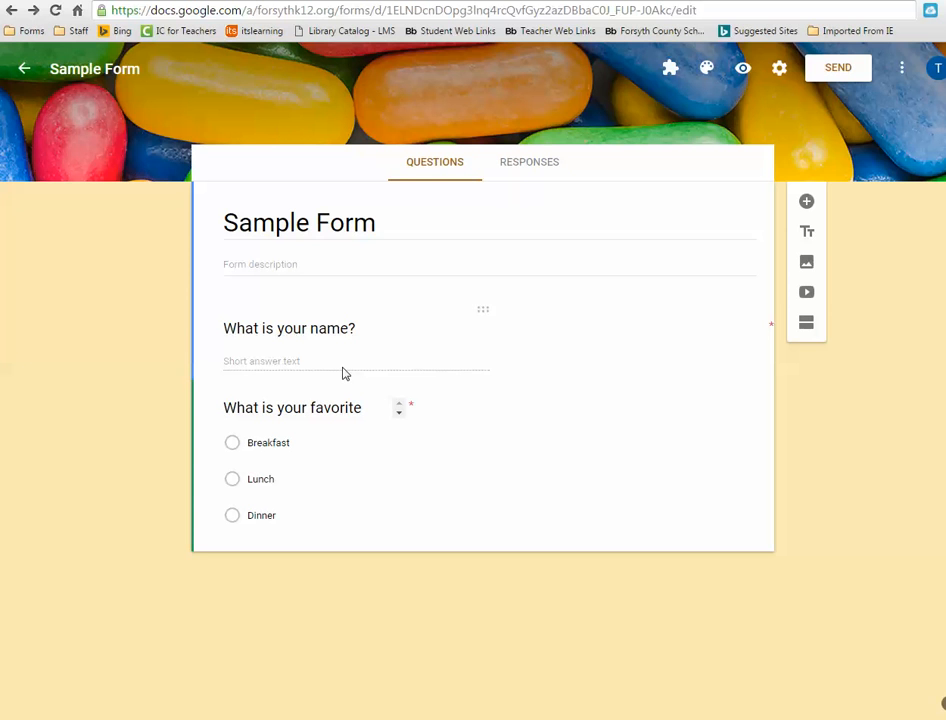
# Open the form's collaborator sharing and save link sharing as On - Forsyth County School District with edit access
pyautogui.click(902, 72)
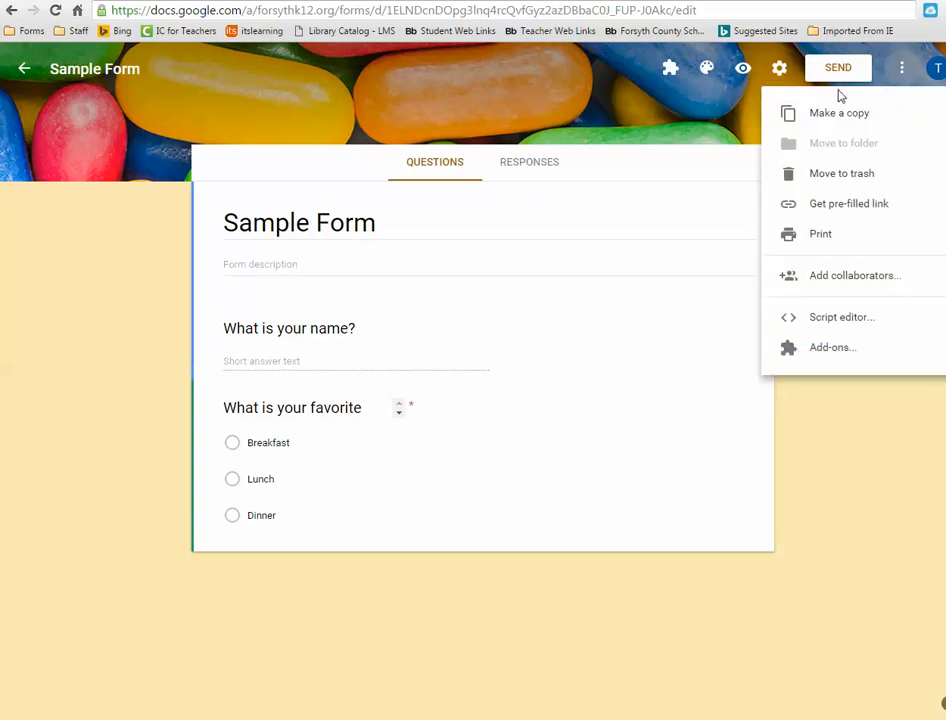
pyautogui.click(839, 284)
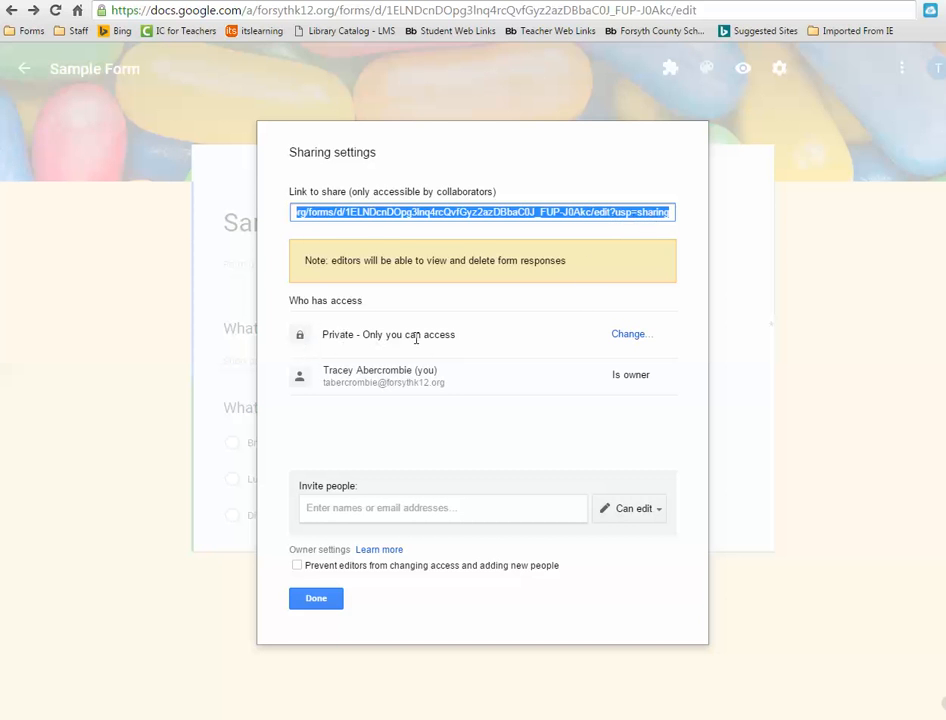
pyautogui.click(623, 340)
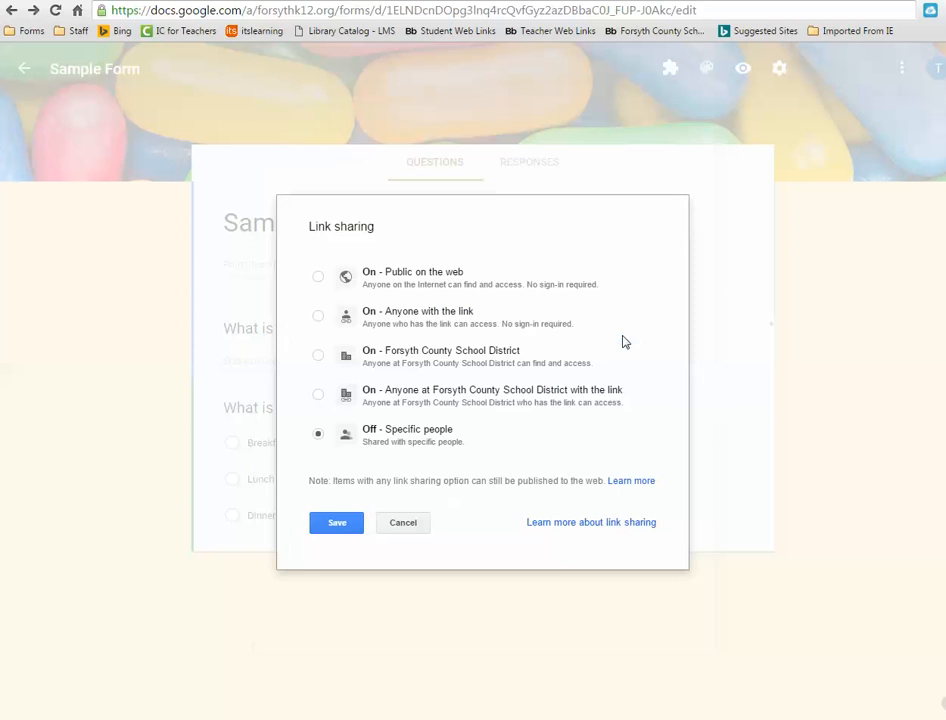
pyautogui.click(318, 356)
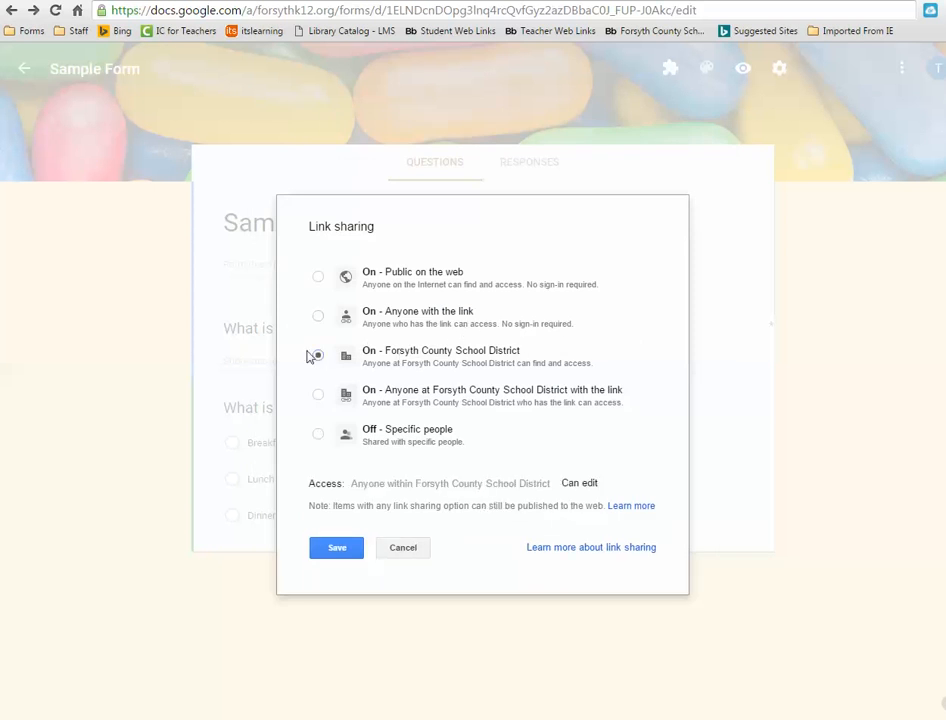
pyautogui.click(340, 550)
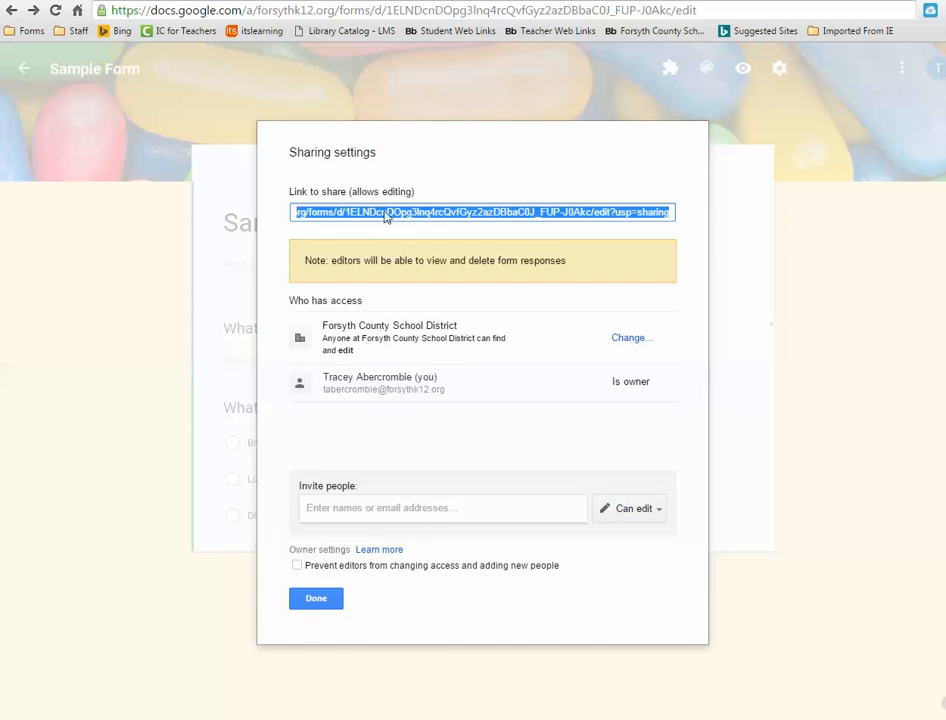
# Copy the form's sharing link and paste it as a hyperlink into a new Google Docs document
pyautogui.click(671, 218)
pyautogui.click(671, 217)
pyautogui.click(669, 217)
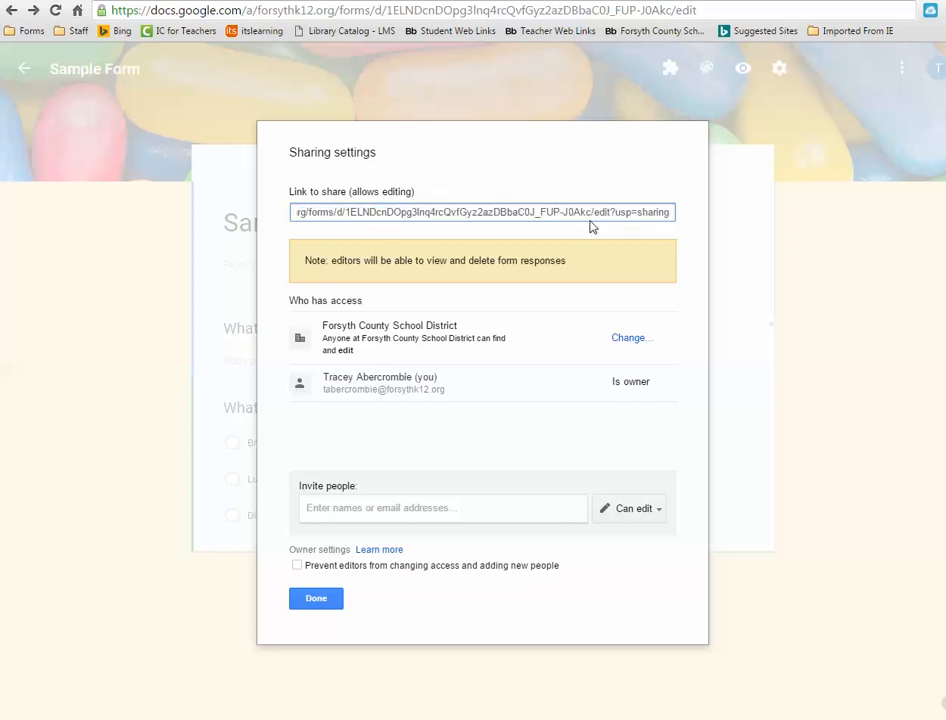
pyautogui.click(531, 216)
pyautogui.hotkey('ctrl', 'c')
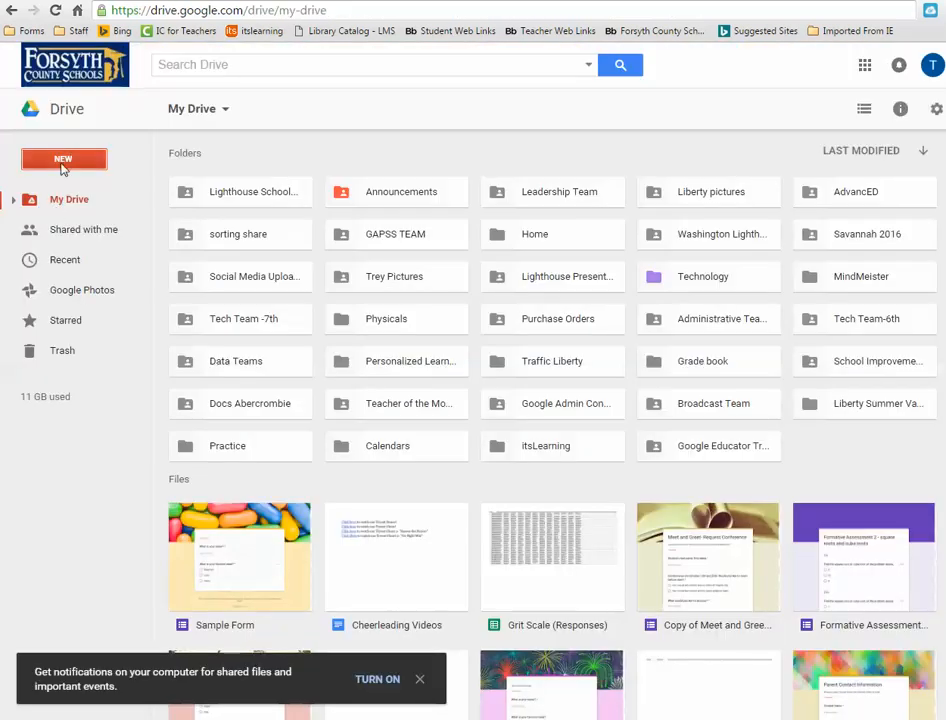
pyautogui.click(63, 160)
pyautogui.click(90, 286)
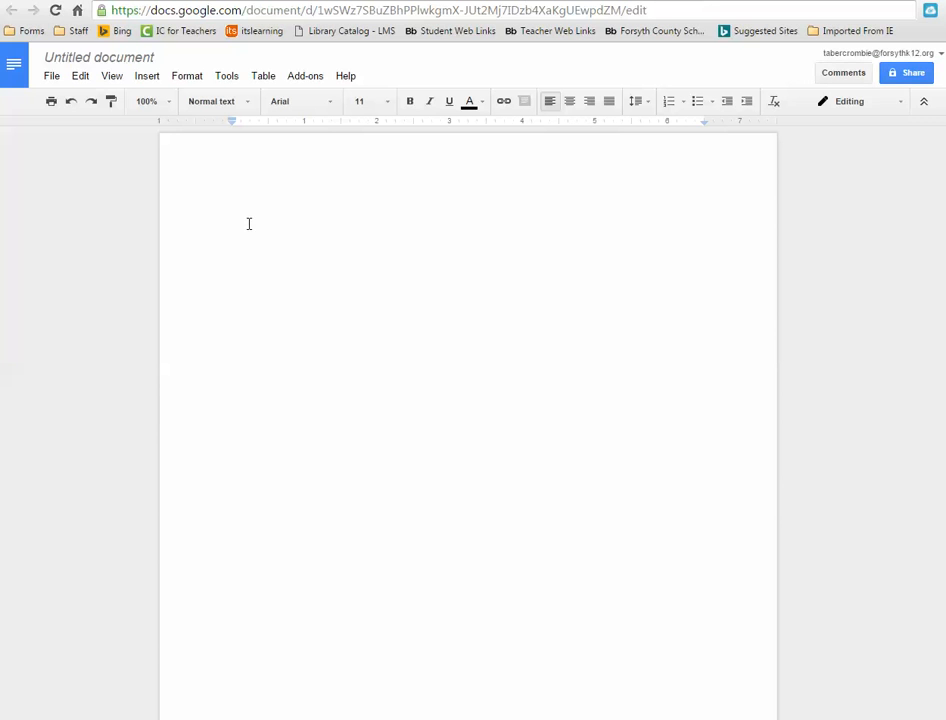
pyautogui.hotkey('ctrl', 'v')
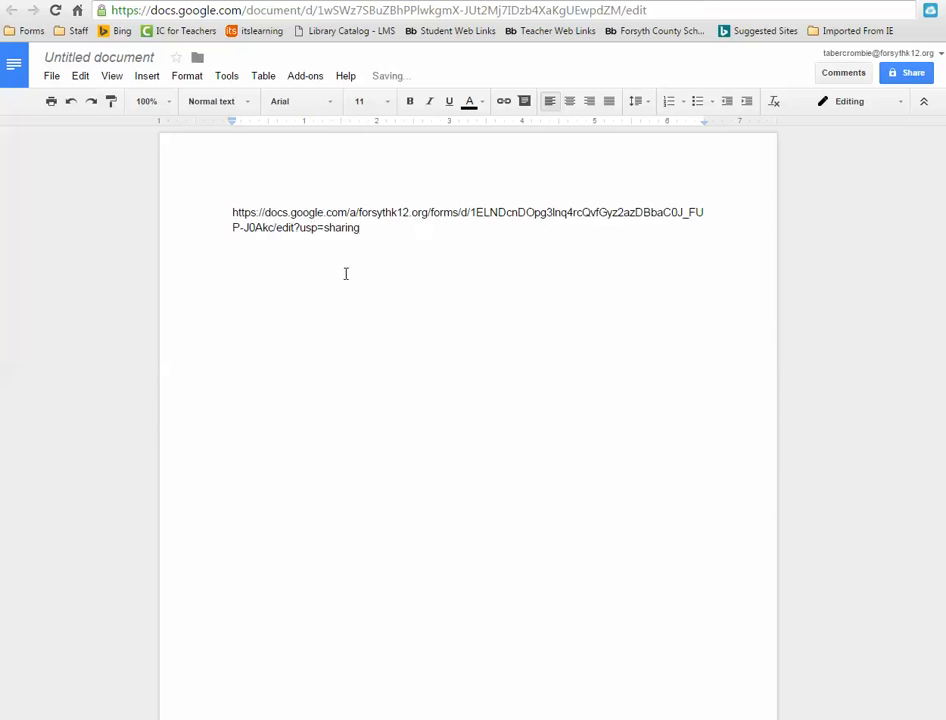
pyautogui.press('Return')
# Replace the "edit?usp=sharing" ending of the pasted form link with "copy"
pyautogui.click(363, 229)
pyautogui.press('BackSpace')
pyautogui.press('BackSpace')
pyautogui.press('BackSpace')
pyautogui.press('BackSpace')
pyautogui.press('BackSpace')
pyautogui.press('BackSpace')
pyautogui.press('BackSpace')
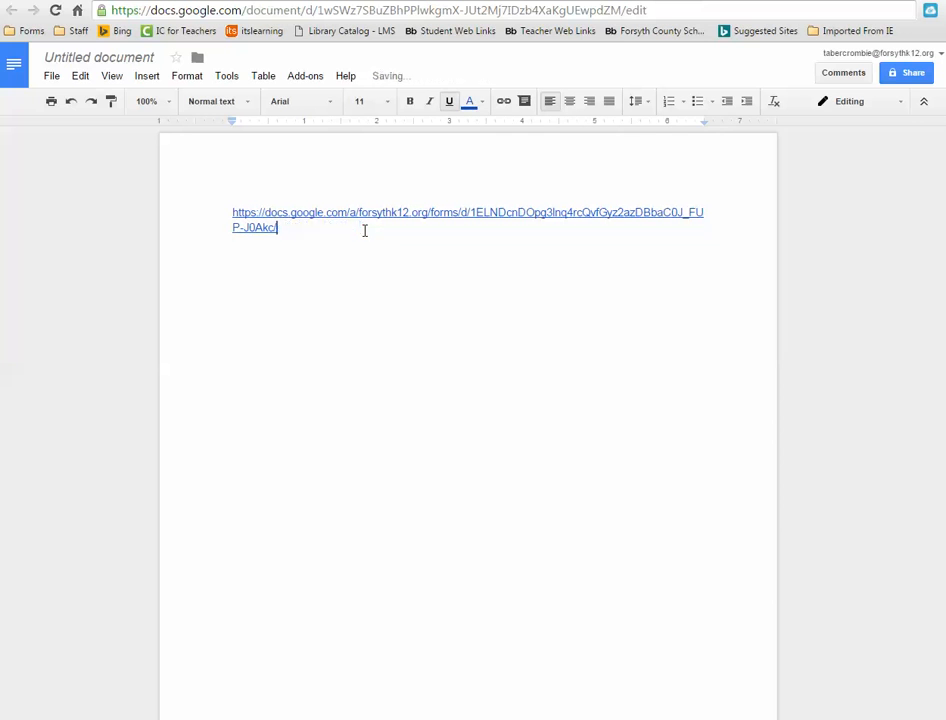
pyautogui.write('copy')
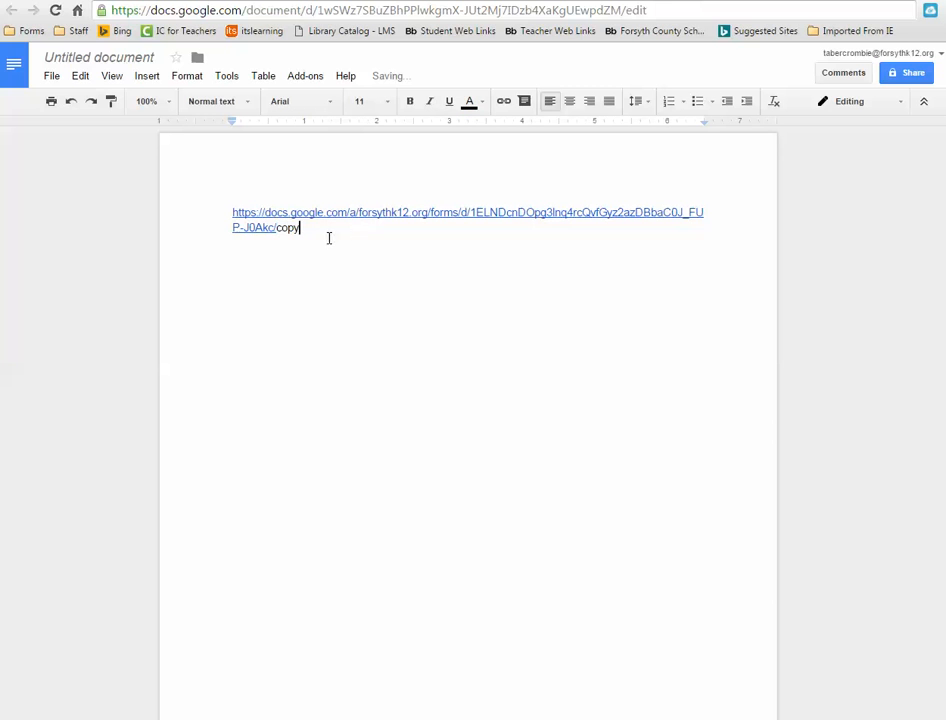
# Copy the whole modified link from the document and open it in a new browser tab
pyautogui.moveTo(300, 228); pyautogui.dragTo(228, 215)
pyautogui.hotkey('ctrl', 'c')
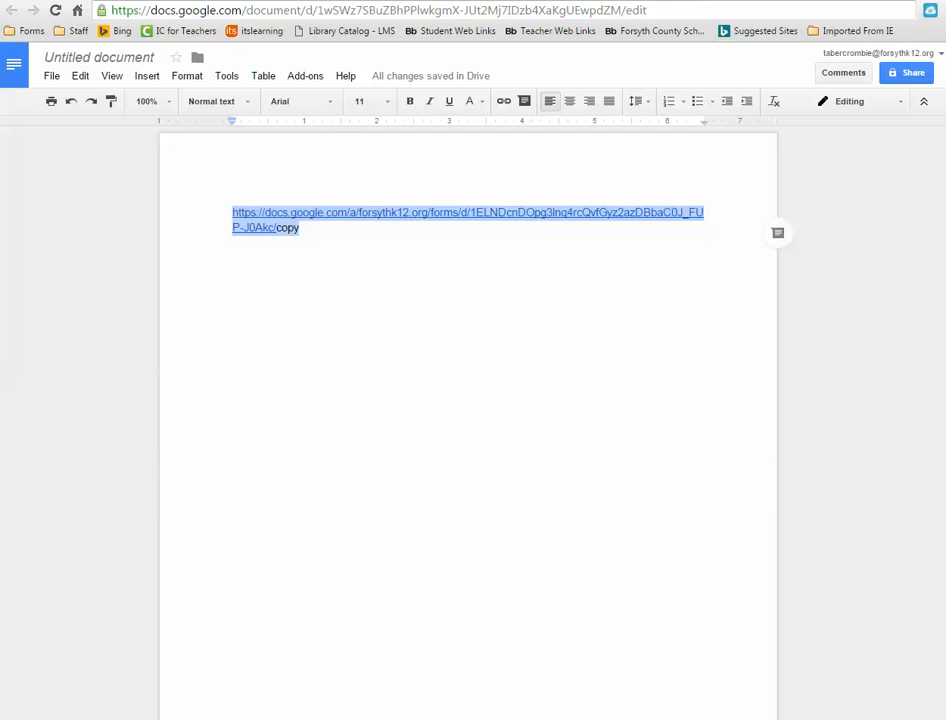
pyautogui.hotkey('ctrl', 't')
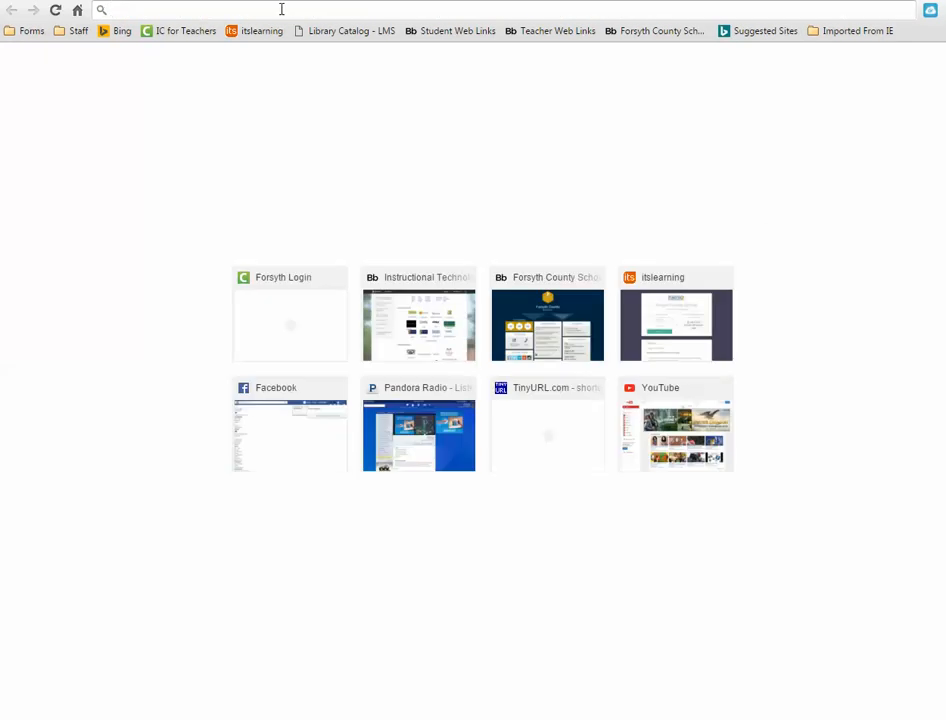
pyautogui.hotkey('ctrl', 'v')
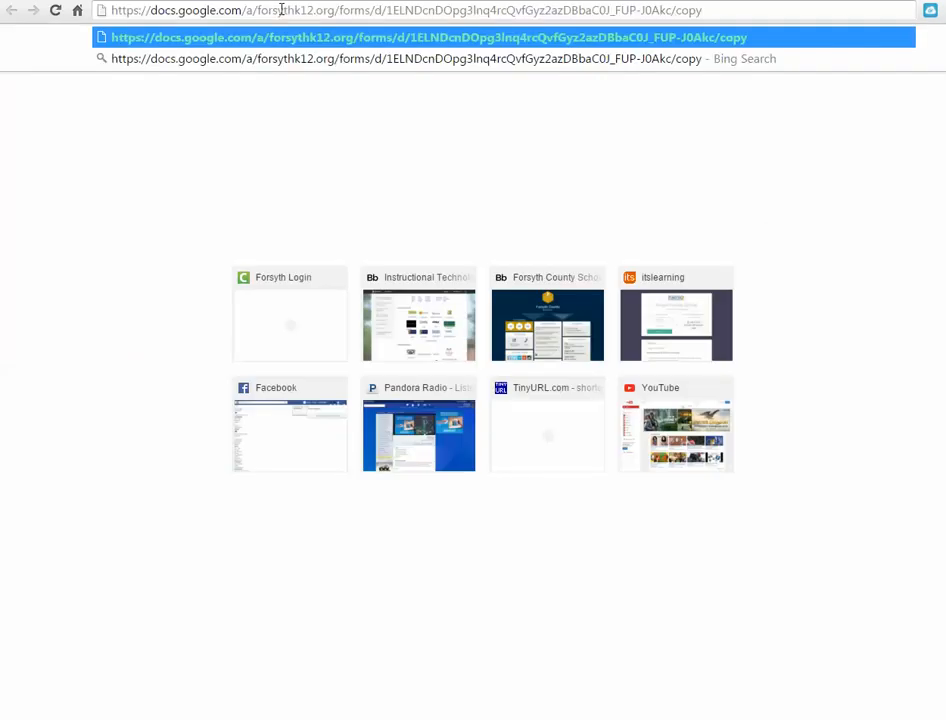
pyautogui.press('Return')
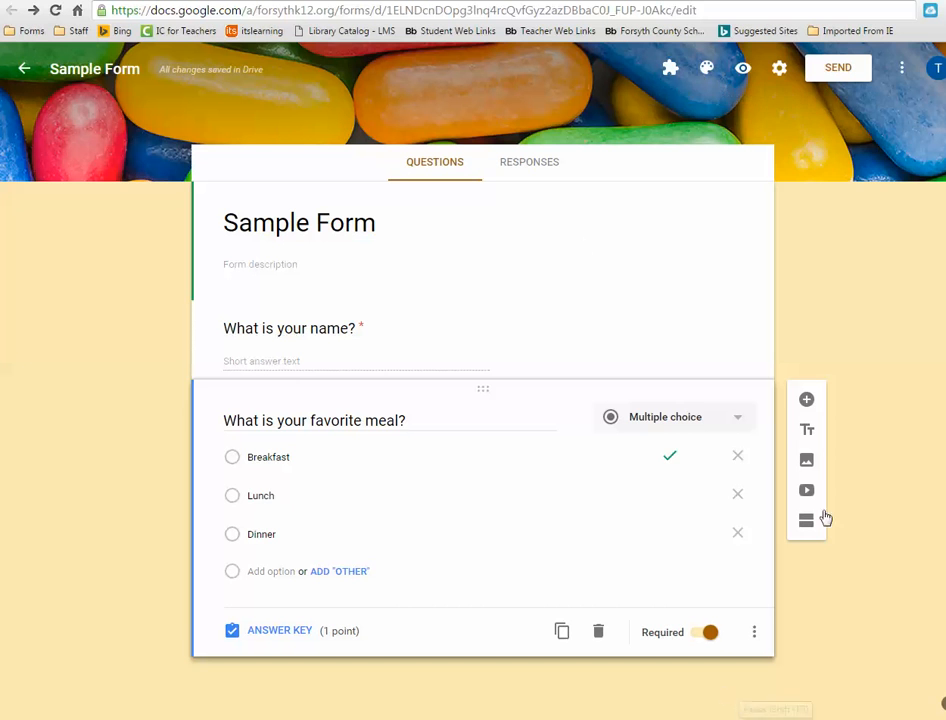
# Create a new spreadsheet named "Sample Form (Responses)" as the form's response destination and open it from Google Drive
pyautogui.click(529, 165)
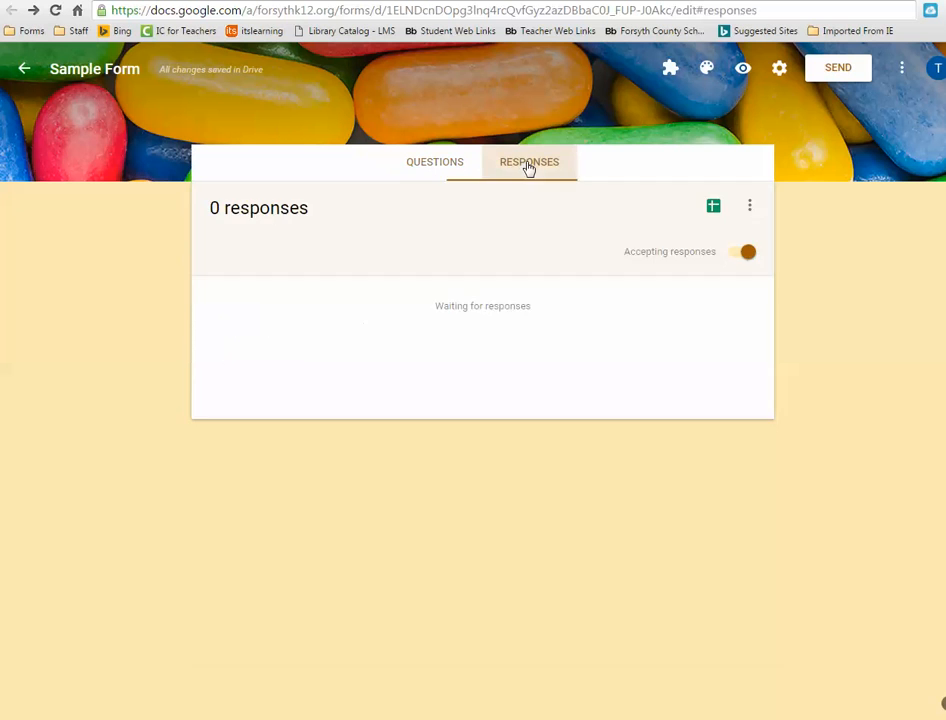
pyautogui.click(714, 210)
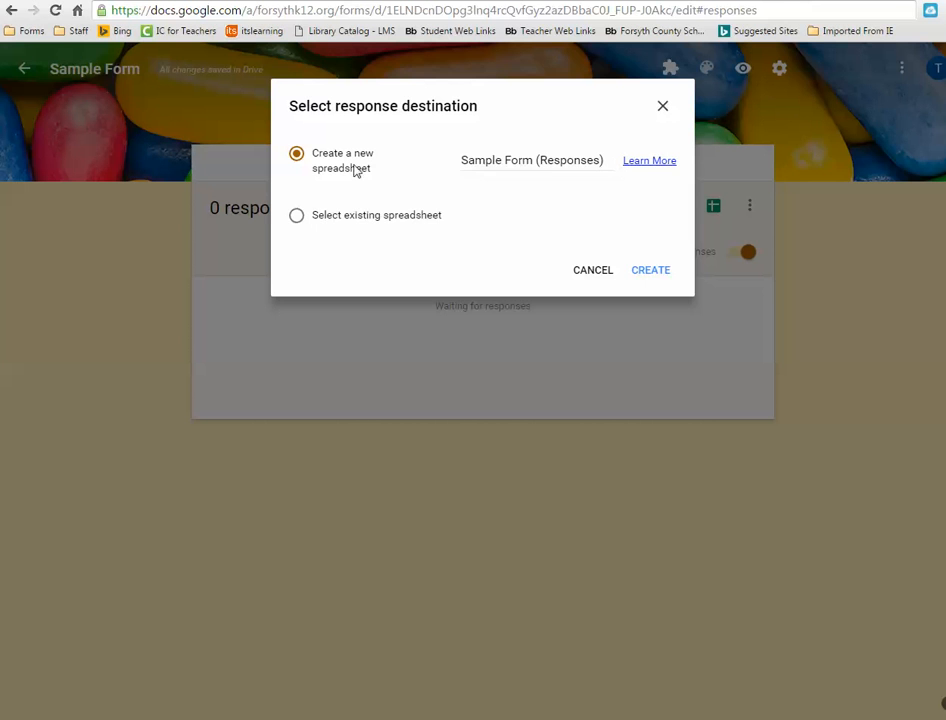
pyautogui.click(651, 272)
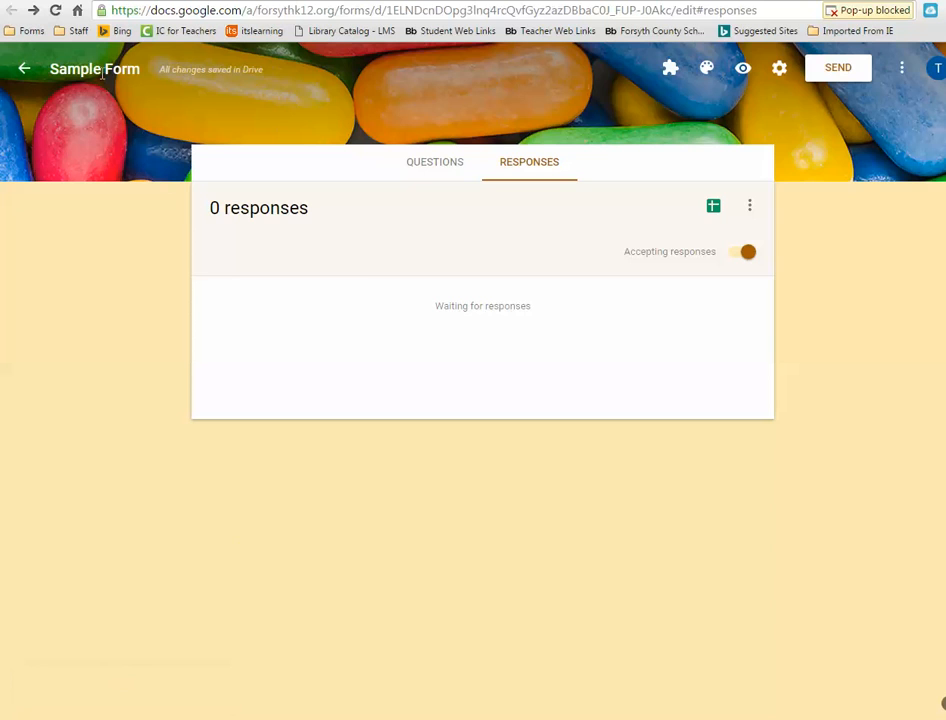
pyautogui.click(79, 10)
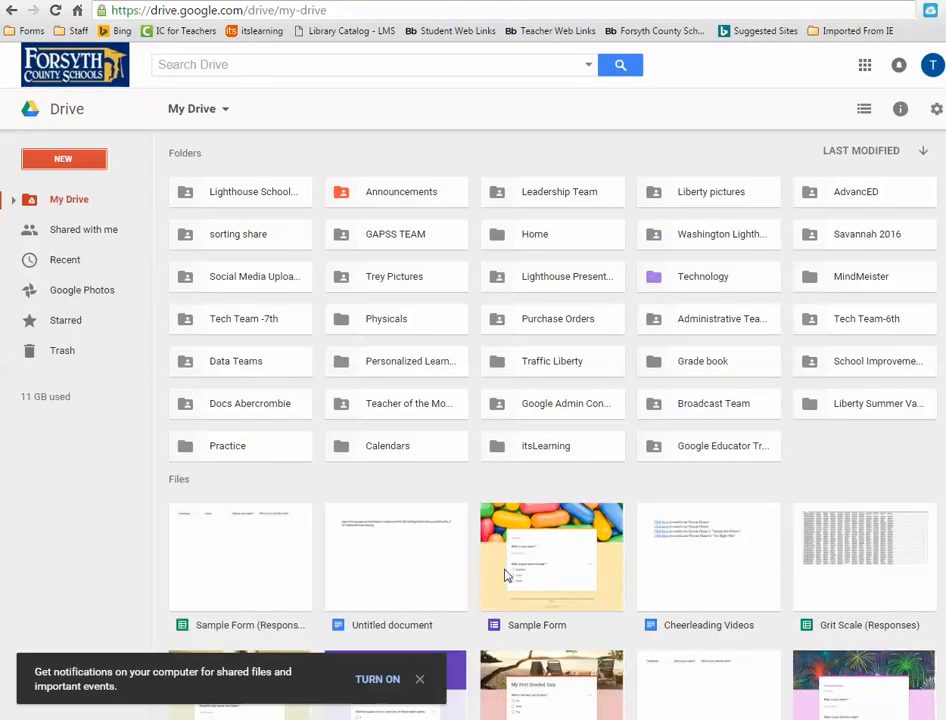
pyautogui.doubleClick(232, 589)
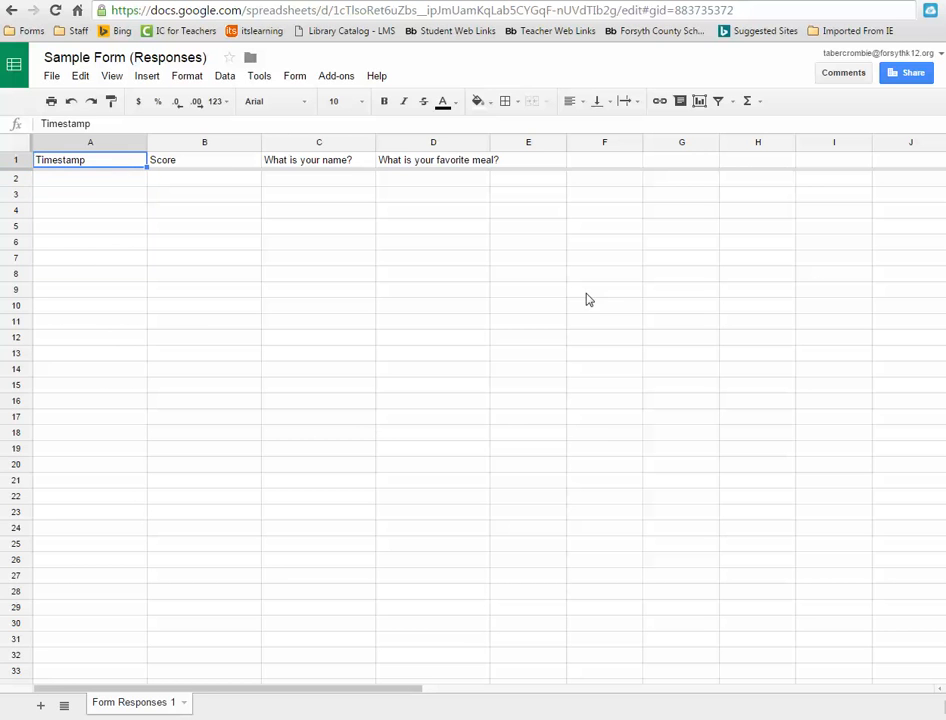
# Return to the form's sharing settings and close them
pyautogui.click(345, 1)
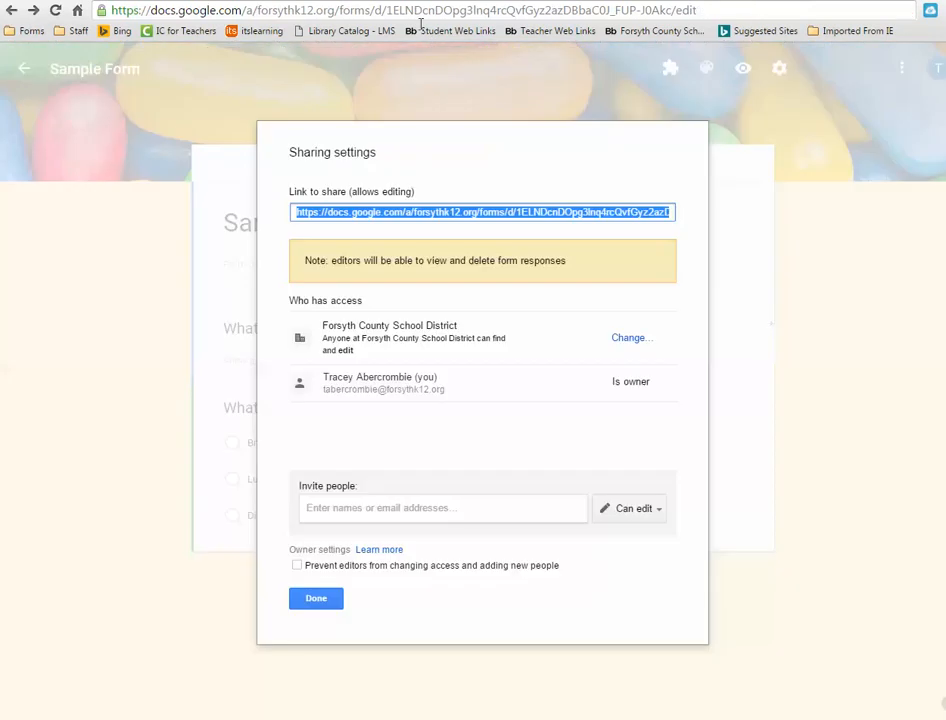
pyautogui.click(313, 601)
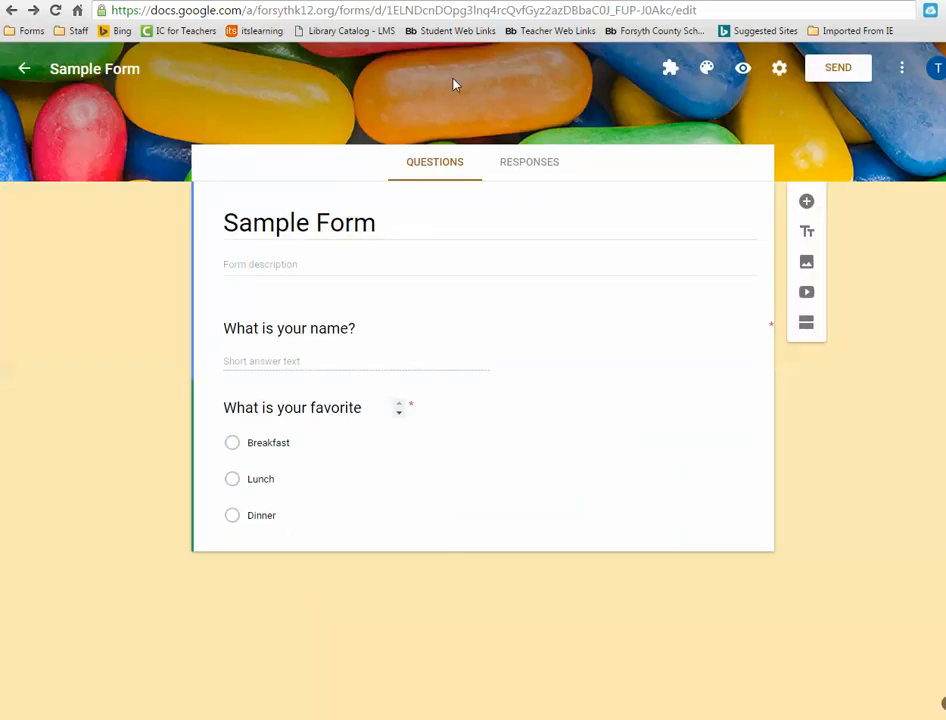